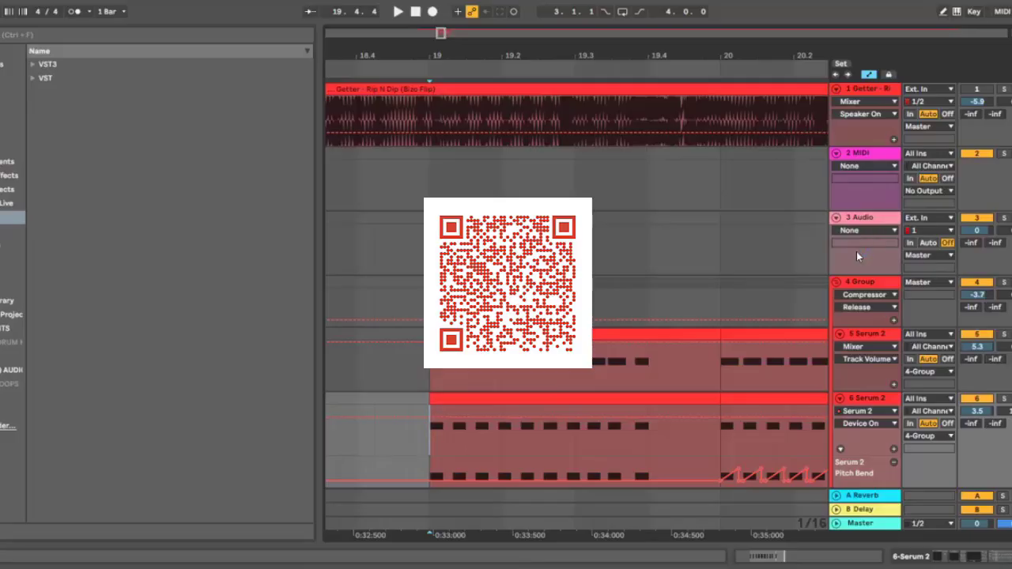
Step: Play the grouped Serum 2 bass tracks from bar 19.1.1 a few times to audition the sound
{"action": "scroll", "coordinate": [711, 287], "scroll_direction": "down", "scroll_amount": 8}
{"action": "scroll", "coordinate": [727, 290], "scroll_direction": "up", "scroll_amount": 5}
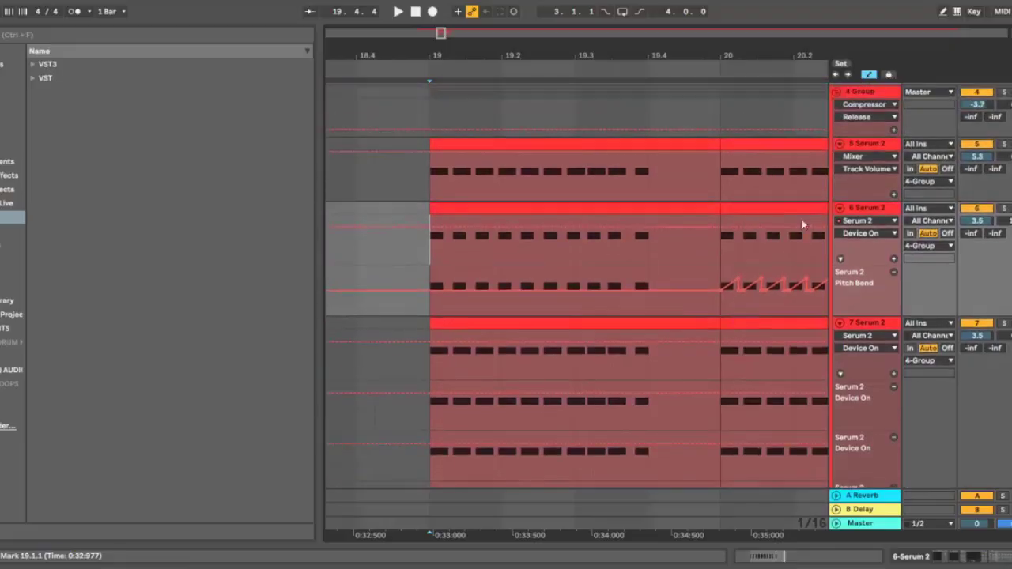
{"action": "left_click", "coordinate": [428, 241]}
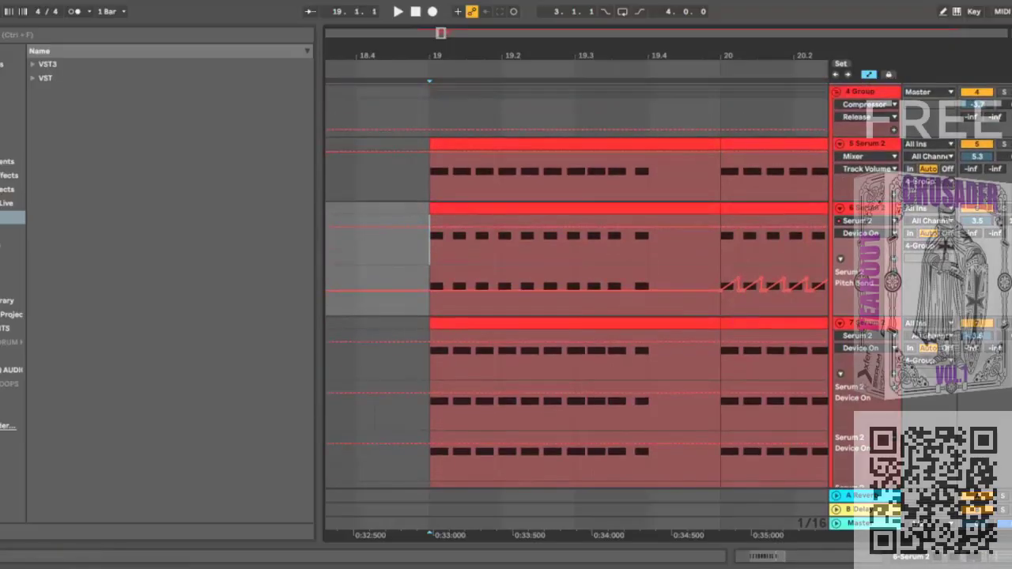
{"action": "key", "text": "space"}
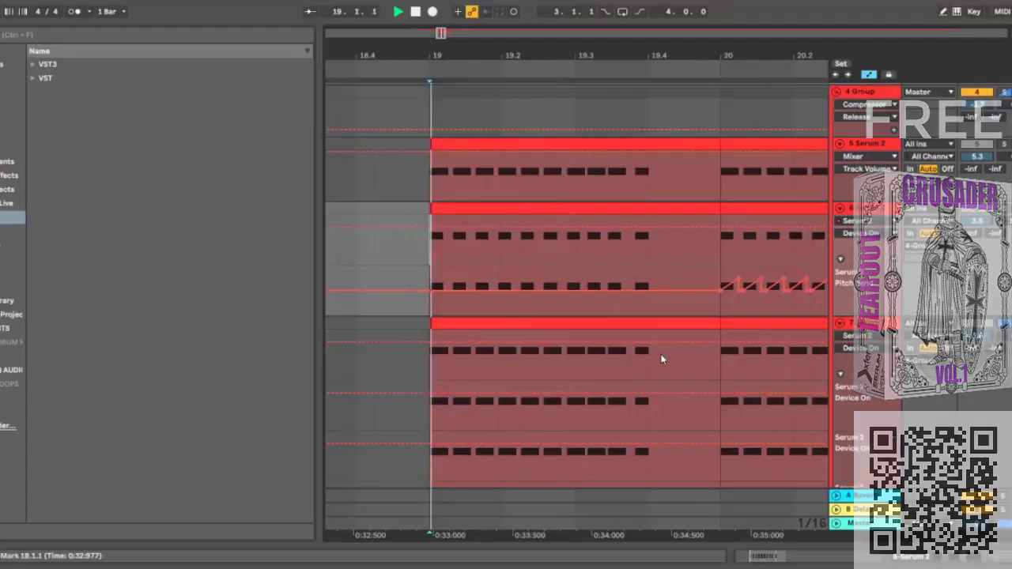
{"action": "key", "text": "space"}
{"action": "key", "text": "space"}
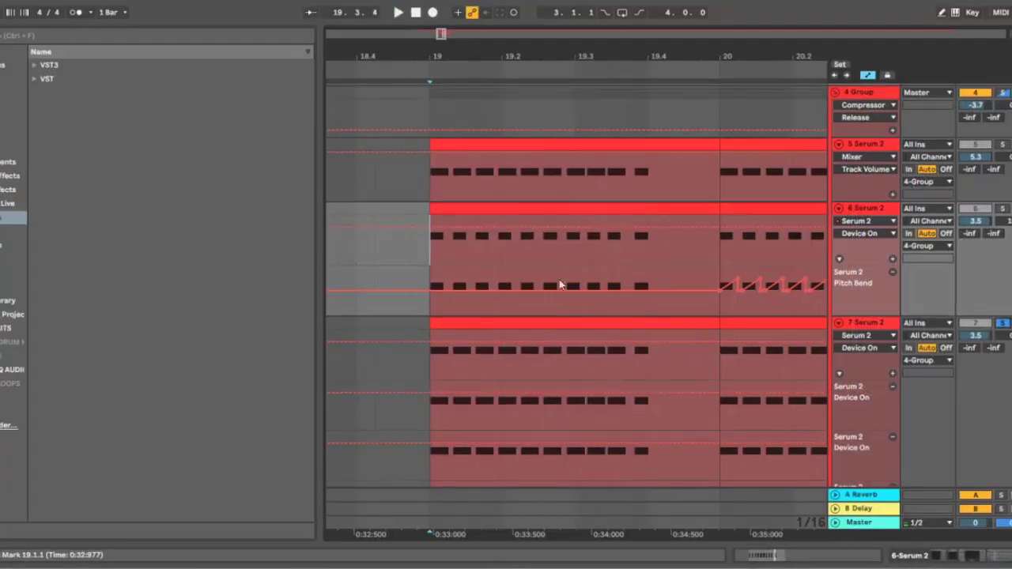
{"action": "left_click", "coordinate": [438, 242]}
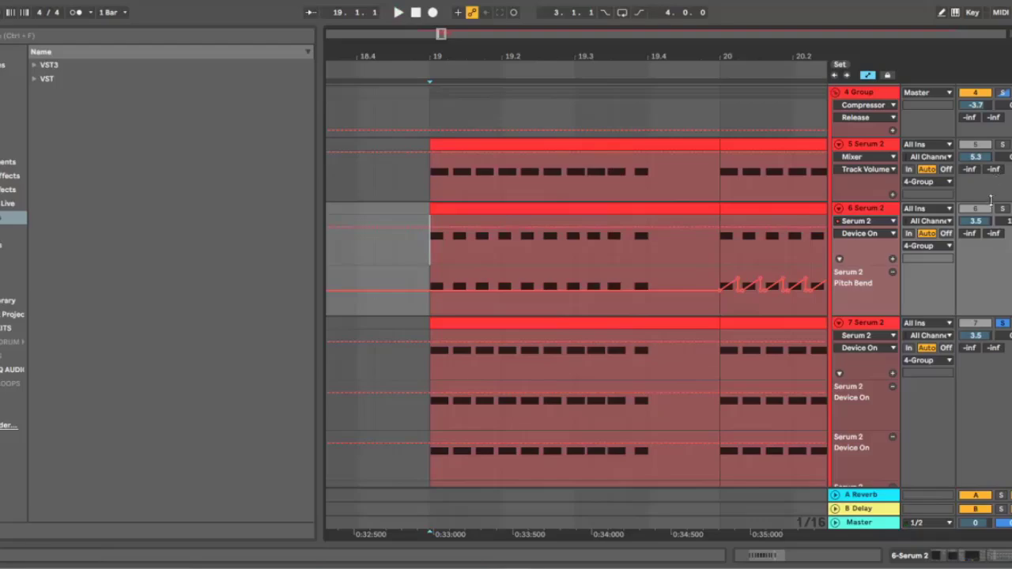
{"action": "key", "text": "space"}
{"action": "key", "text": "space"}
Step: Show the device chain of the 6 Serum 2 track and turn off its audio effect rack
{"action": "key", "text": "ctrl+alt+l"}
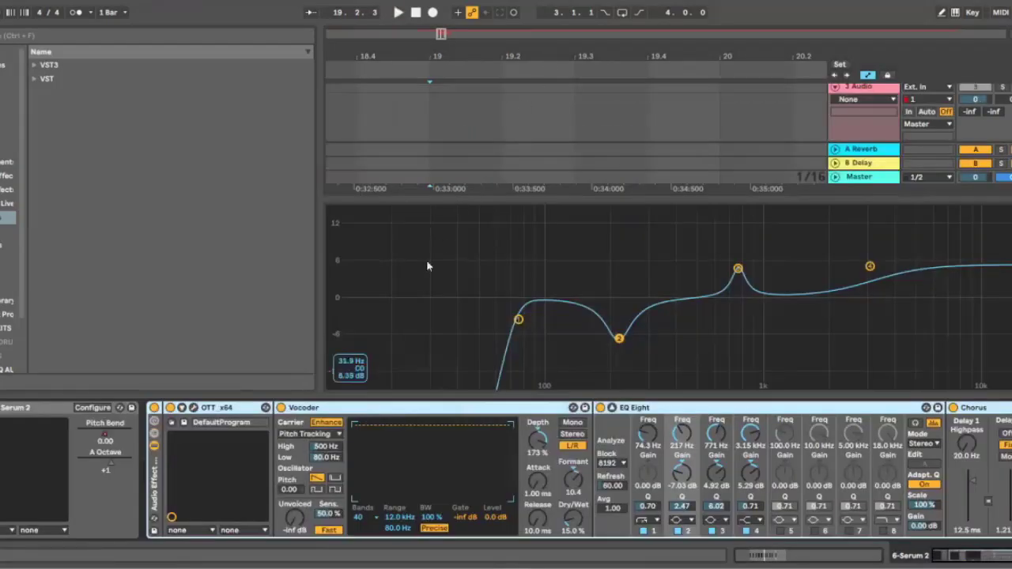
{"action": "left_click", "coordinate": [154, 408]}
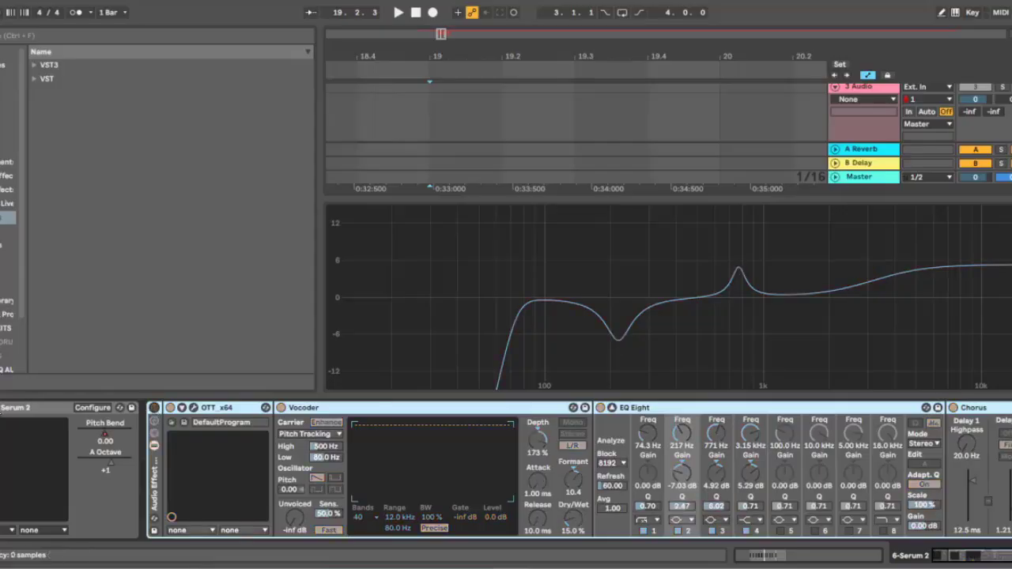
Step: Open the Serum 2 plug-in on track 6 and bypass all effects in its main FX rack
{"action": "key", "text": "ctrl+alt+p"}
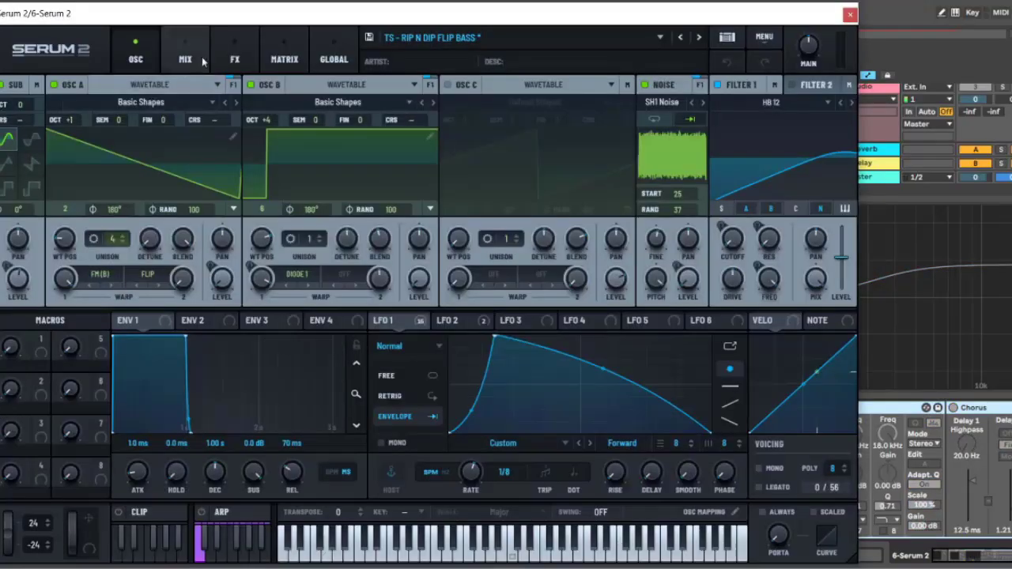
{"action": "left_click", "coordinate": [237, 36]}
{"action": "left_click", "coordinate": [146, 133]}
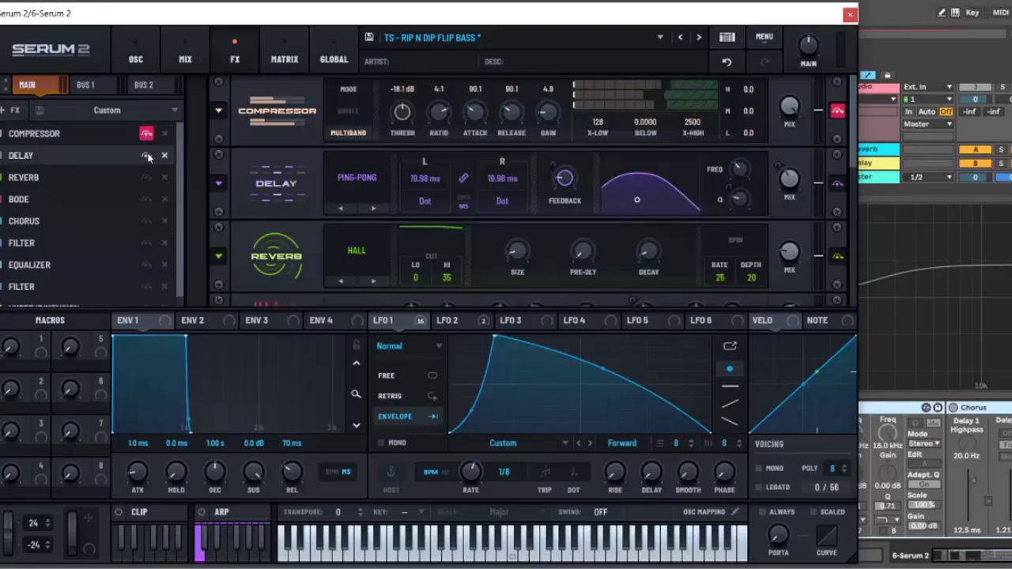
Step: Return to the oscillator page and check the sub oscillator's level and its LFO 1 modulation
{"action": "left_click", "coordinate": [136, 59]}
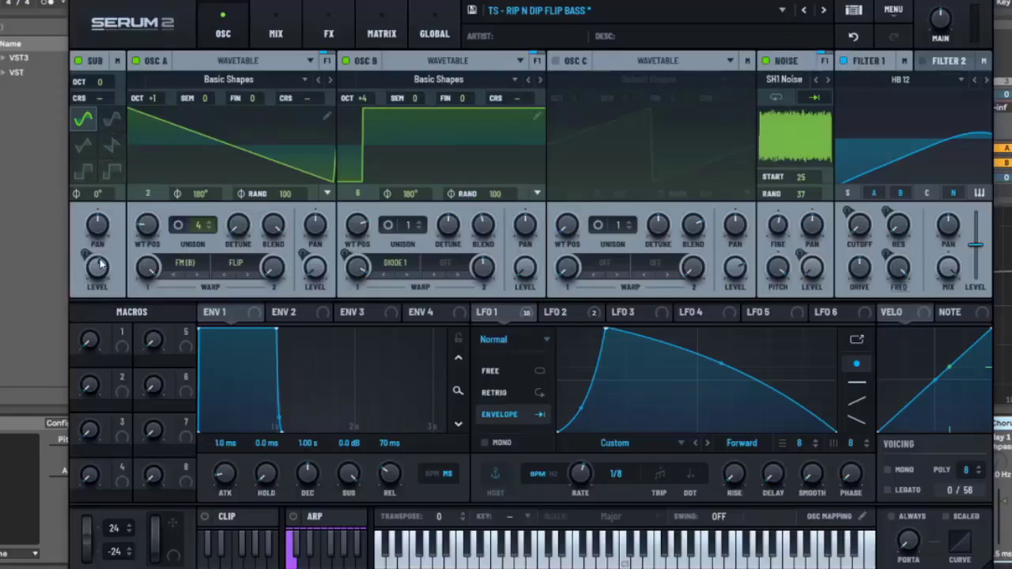
{"action": "mouse_move", "coordinate": [100, 282]}
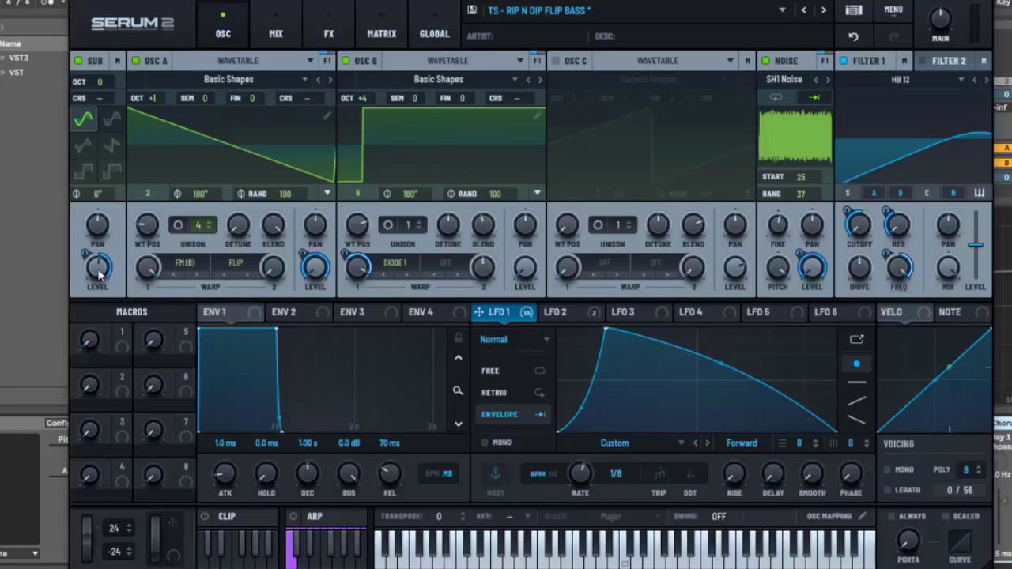
{"action": "mouse_move", "coordinate": [84, 252]}
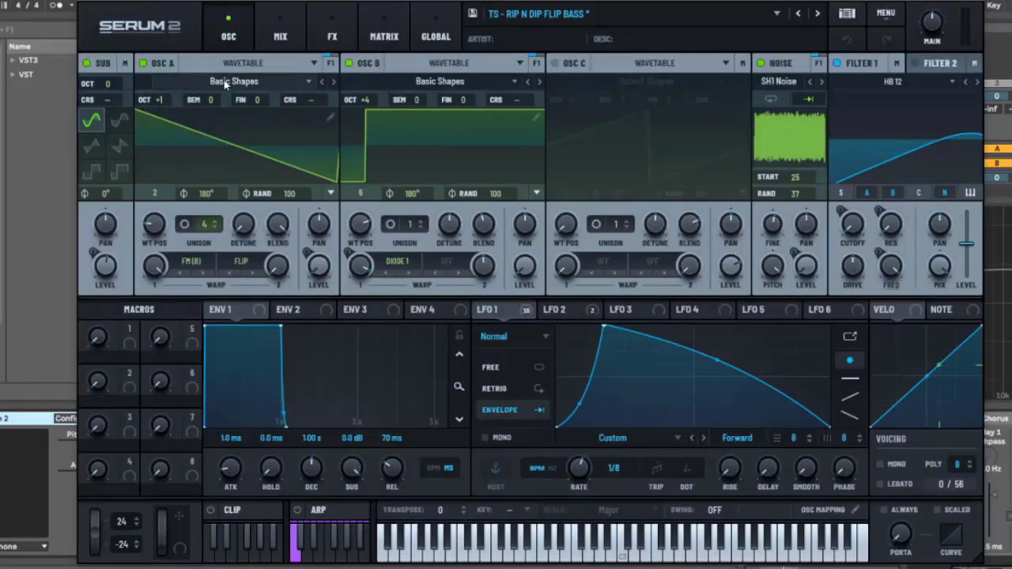
Step: Try assigning LFO 1 to oscillator A's FM (B) warp amount, and set its second warp to Off
{"action": "left_click", "coordinate": [152, 228]}
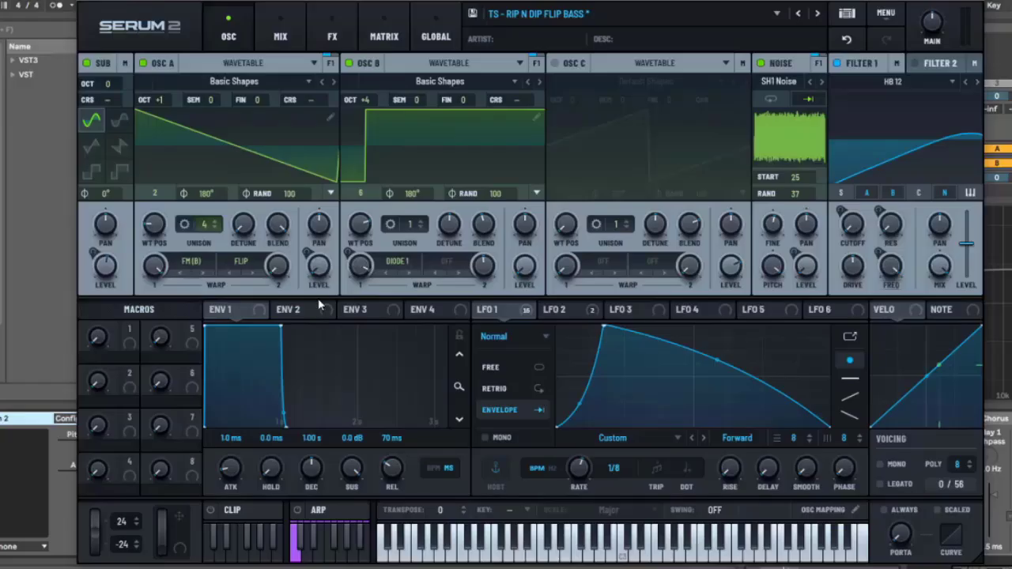
{"action": "left_click_drag", "start_coordinate": [496, 312], "coordinate": [148, 270]}
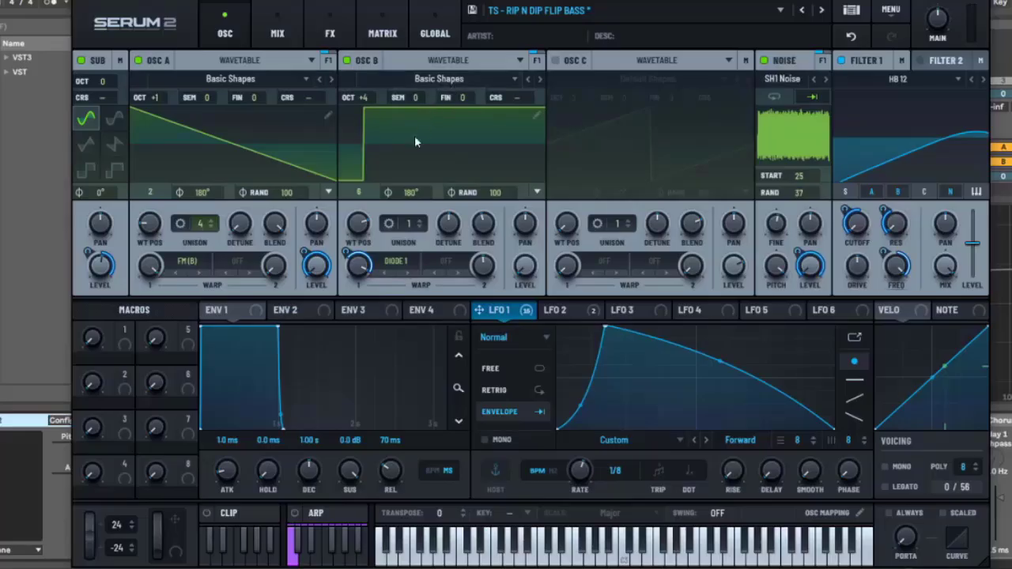
Step: Look through oscillator B's warp mode options and the noise oscillator's sample categories
{"action": "left_click", "coordinate": [393, 267]}
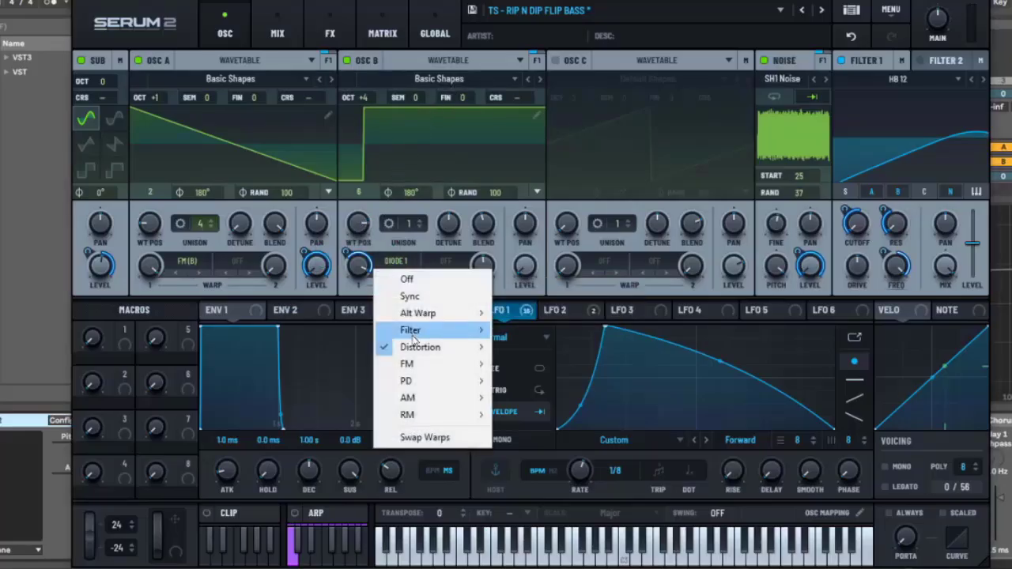
{"action": "left_click", "coordinate": [356, 298]}
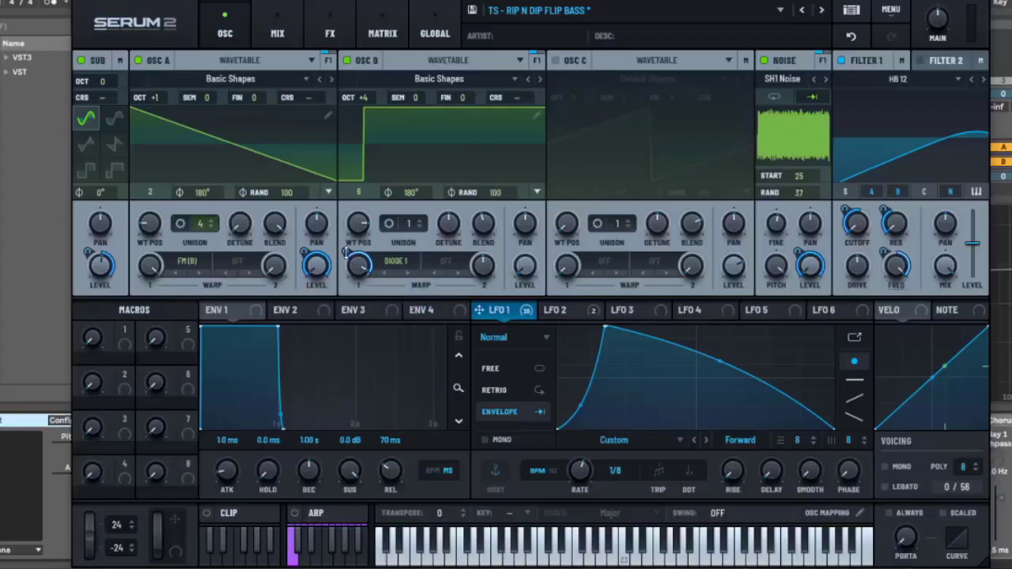
{"action": "left_click", "coordinate": [788, 79]}
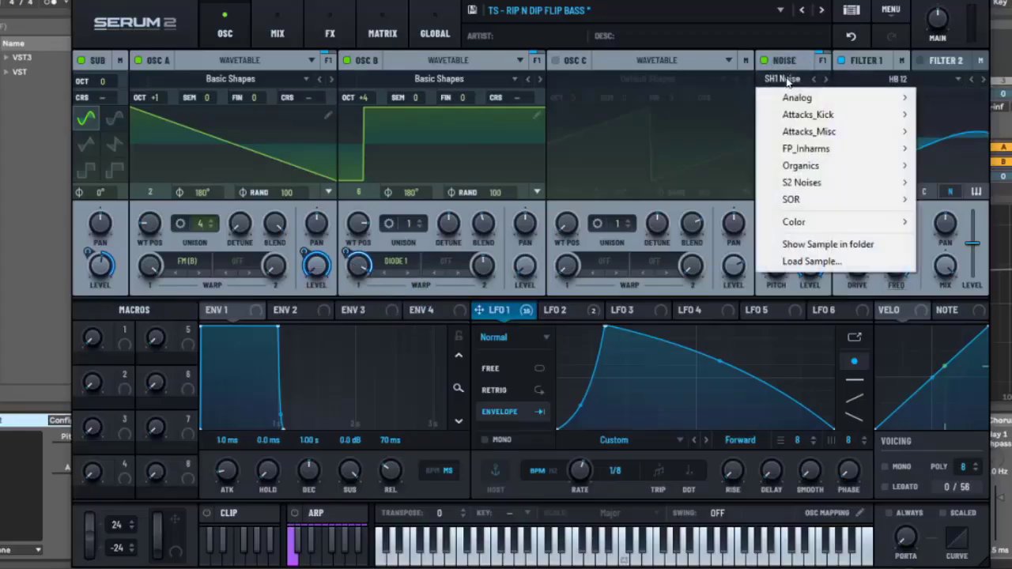
{"action": "mouse_move", "coordinate": [792, 97]}
{"action": "left_click", "coordinate": [785, 49]}
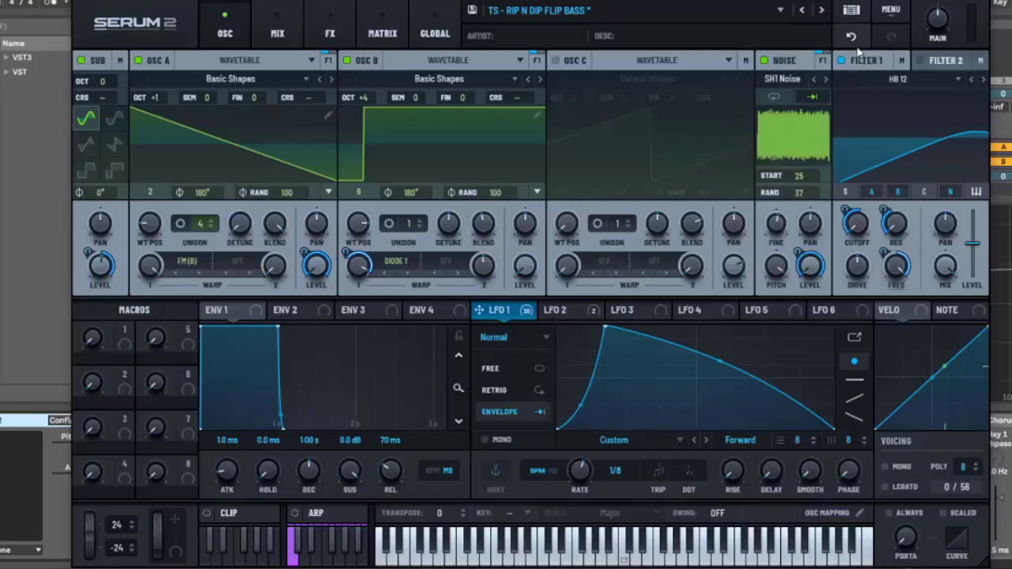
Step: Inspect Filter 1's type, the LFO 1 modulation of its cutoff, resonance and Freq controls, and its oscillator routing
{"action": "left_click", "coordinate": [887, 80]}
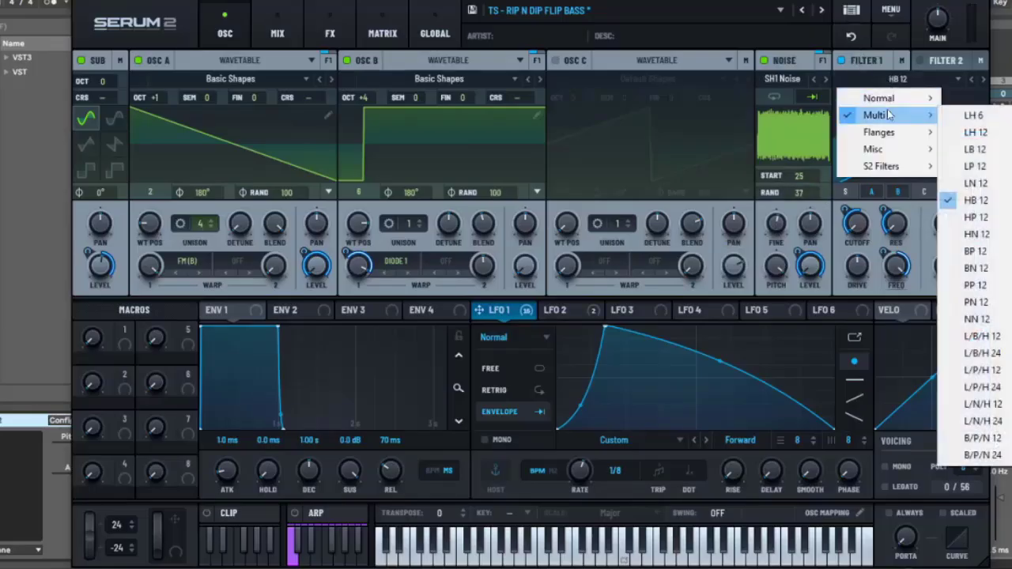
{"action": "left_click", "coordinate": [910, 86]}
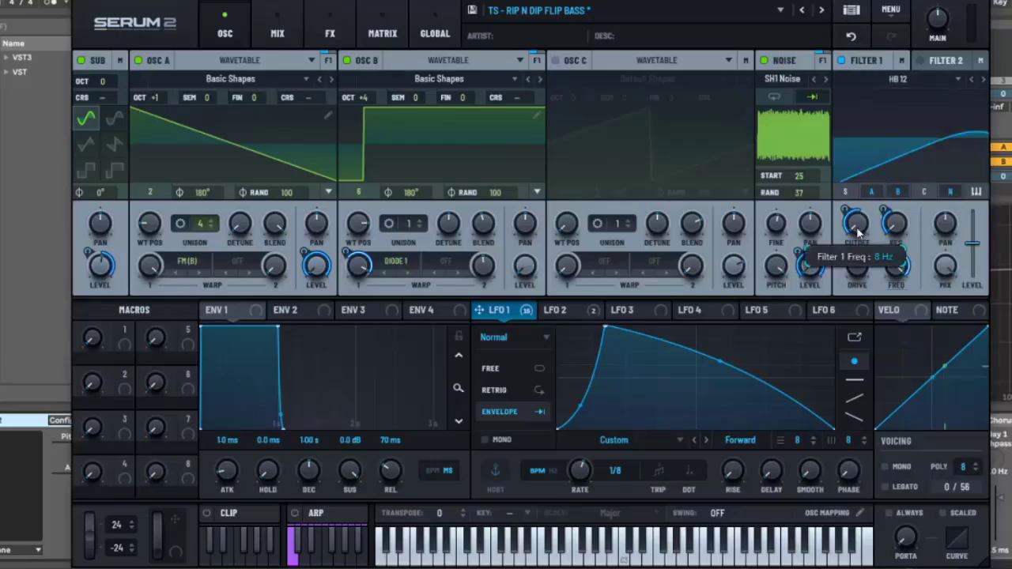
{"action": "mouse_move", "coordinate": [842, 206]}
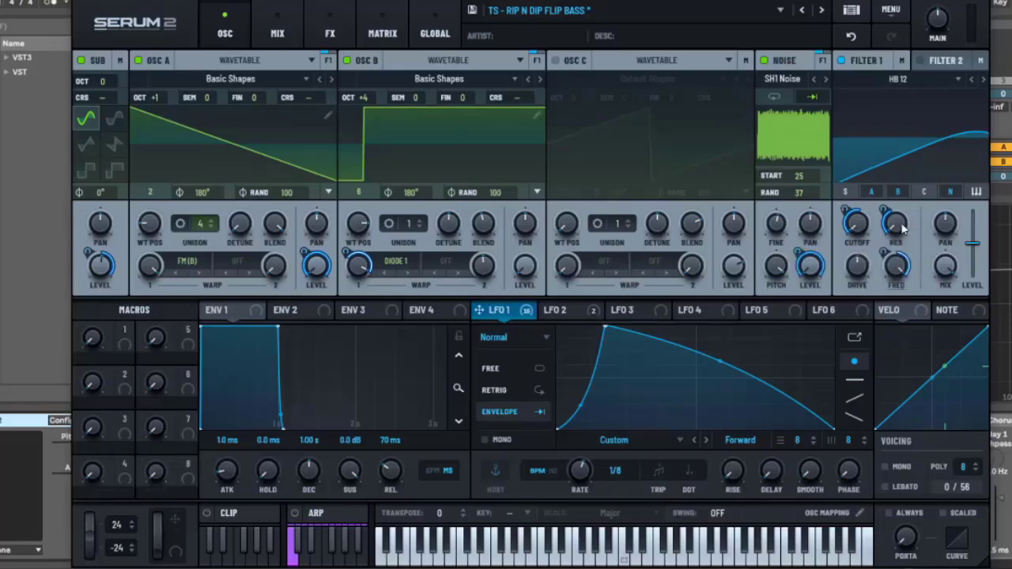
{"action": "mouse_move", "coordinate": [904, 230]}
{"action": "mouse_move", "coordinate": [887, 210]}
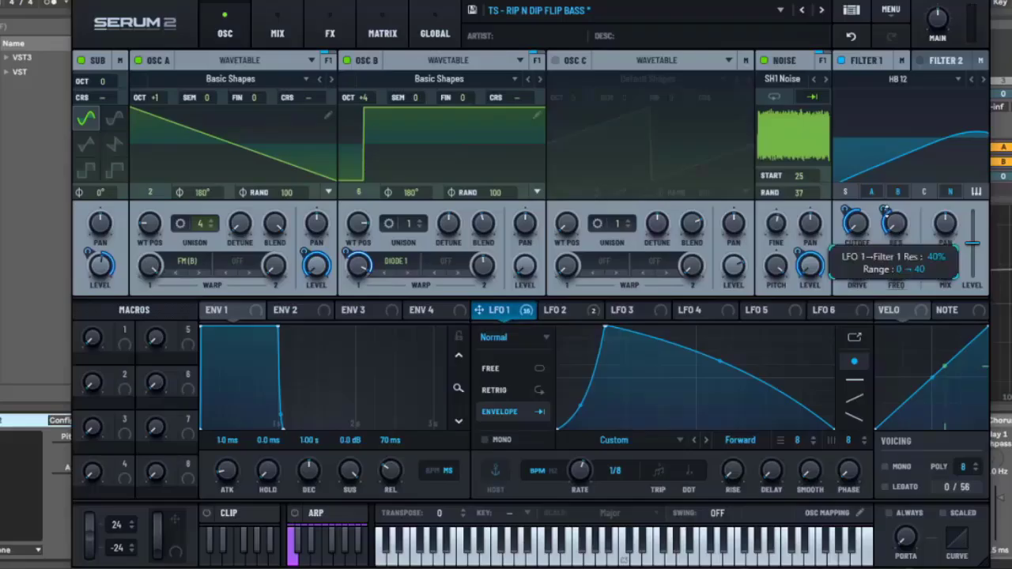
{"action": "mouse_move", "coordinate": [896, 271]}
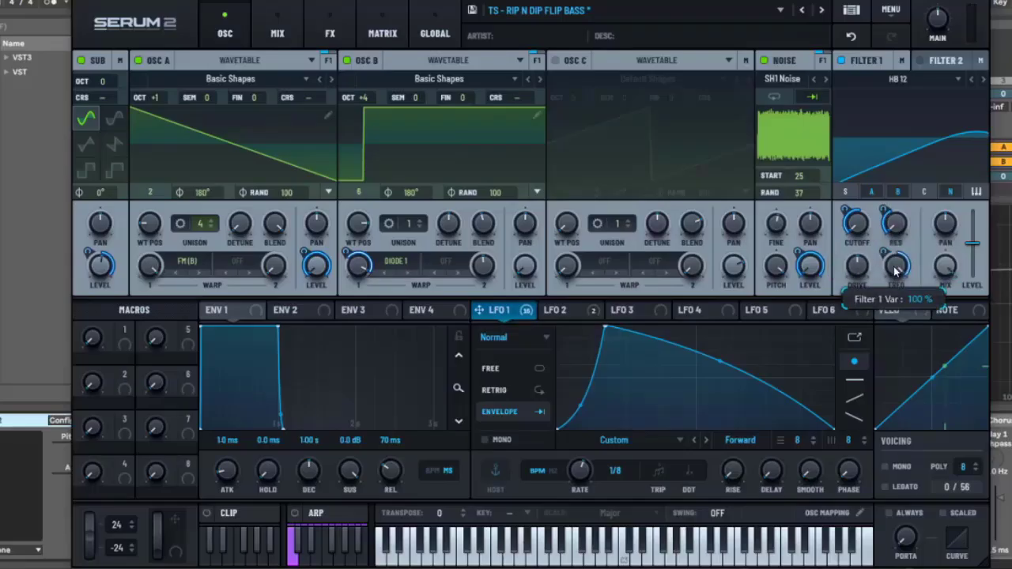
{"action": "mouse_move", "coordinate": [888, 253]}
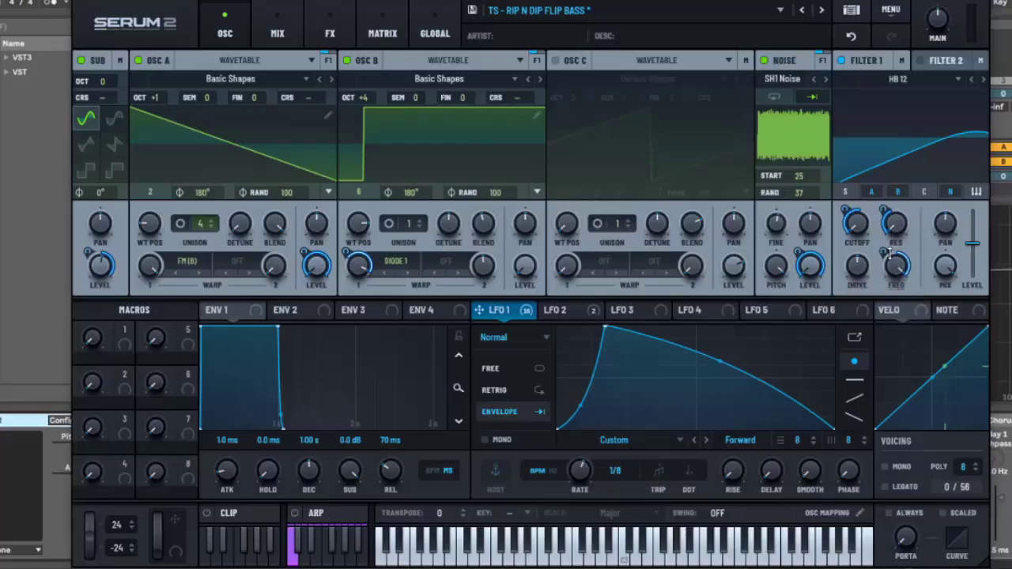
{"action": "left_click", "coordinate": [896, 194]}
{"action": "left_click", "coordinate": [949, 195]}
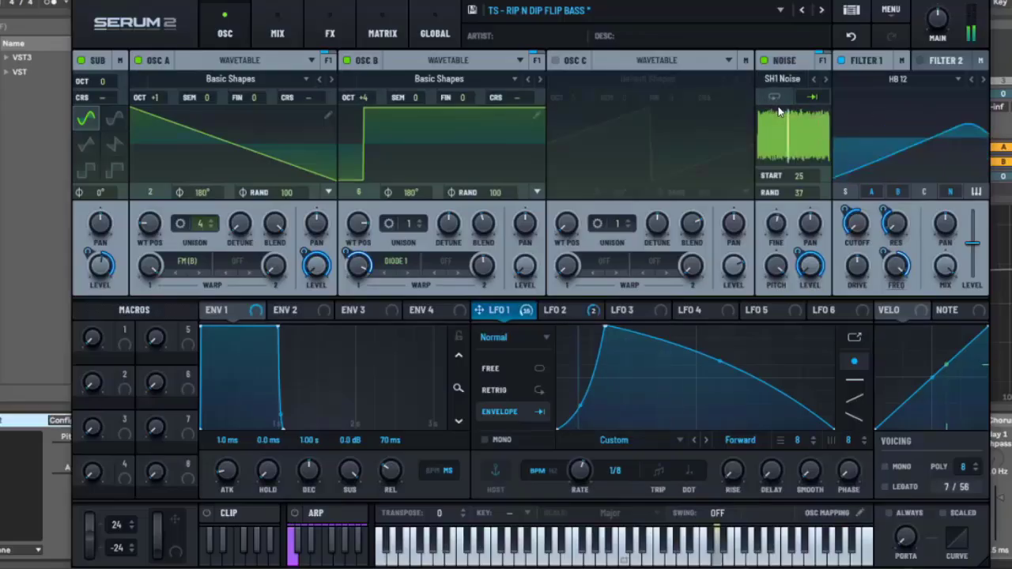
Step: Show LFO 2's curve and examine its Main Tuning assignment and amount in the modulation matrix
{"action": "left_click", "coordinate": [567, 310]}
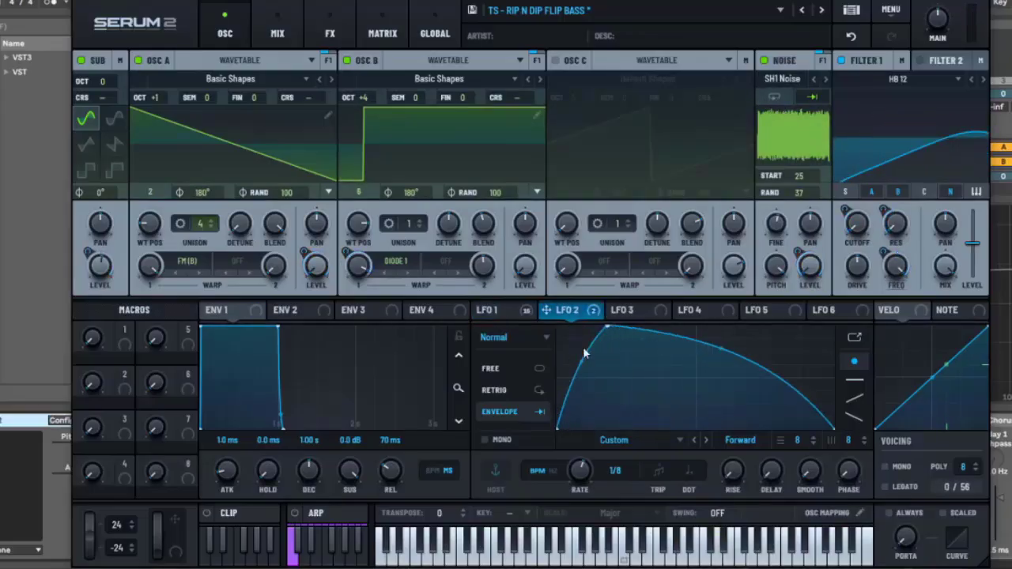
{"action": "left_click", "coordinate": [384, 32]}
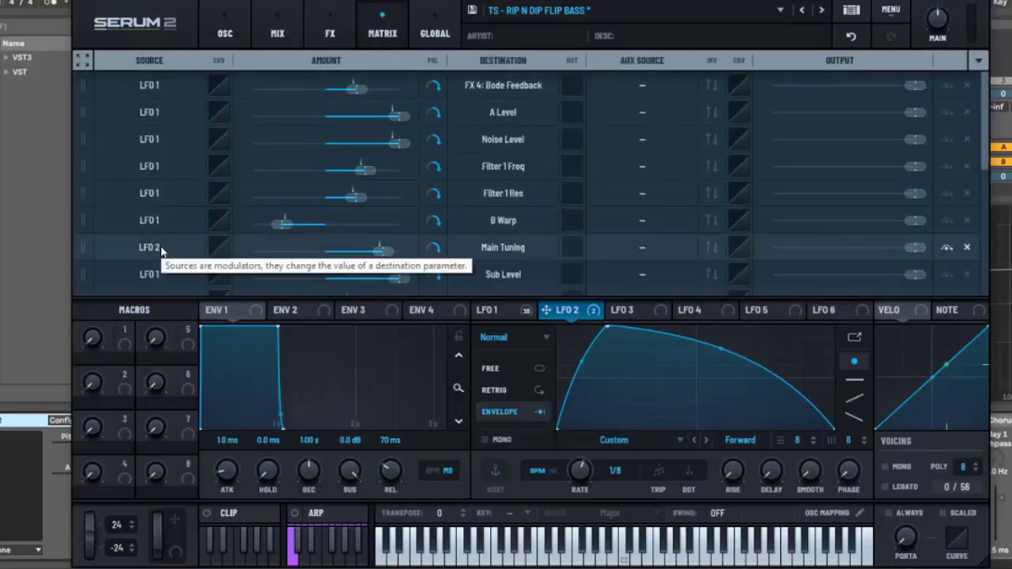
{"action": "left_click", "coordinate": [490, 248]}
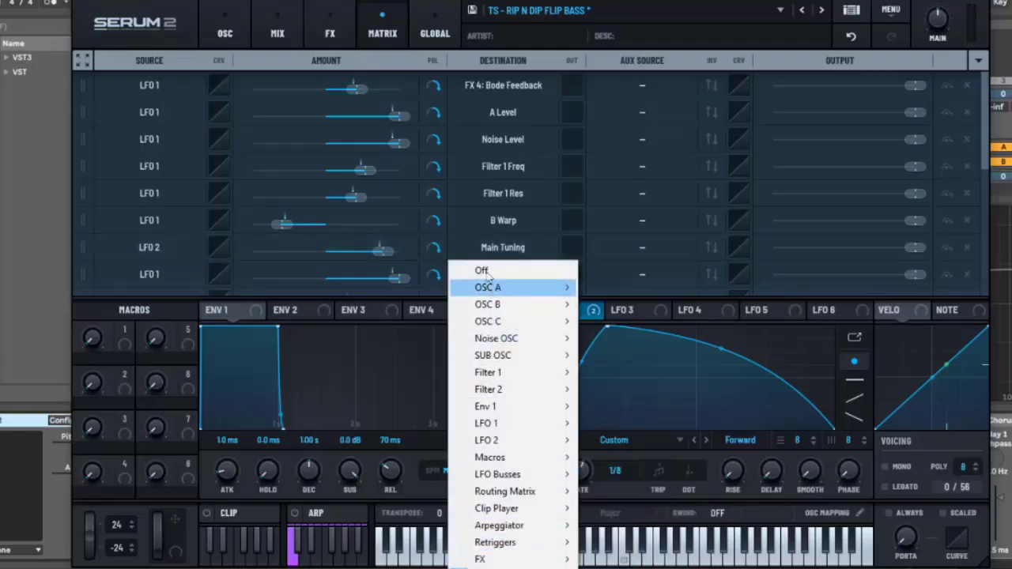
{"action": "left_click", "coordinate": [386, 252]}
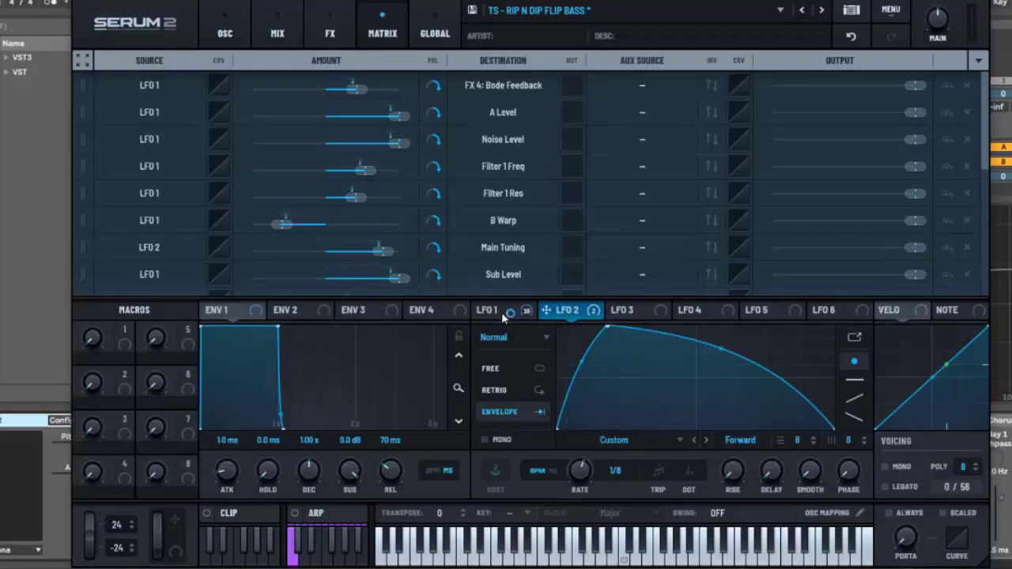
Step: Re-enable the compressor in the main FX rack
{"action": "left_click", "coordinate": [328, 29]}
{"action": "left_click", "coordinate": [236, 114]}
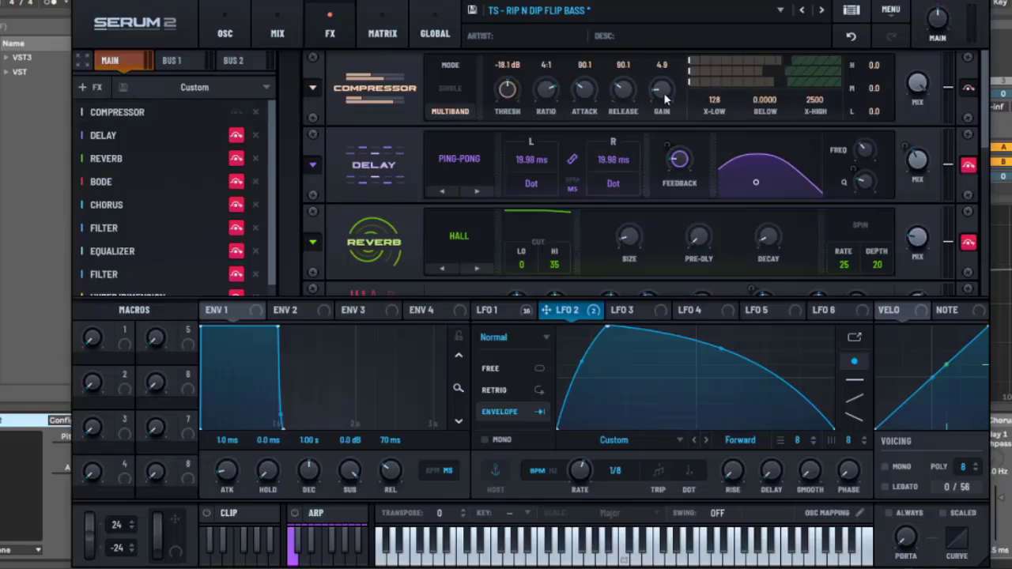
Step: Inspect the multiband compressor's low band, gain and attack settings in the FX rack
{"action": "left_click", "coordinate": [245, 35]}
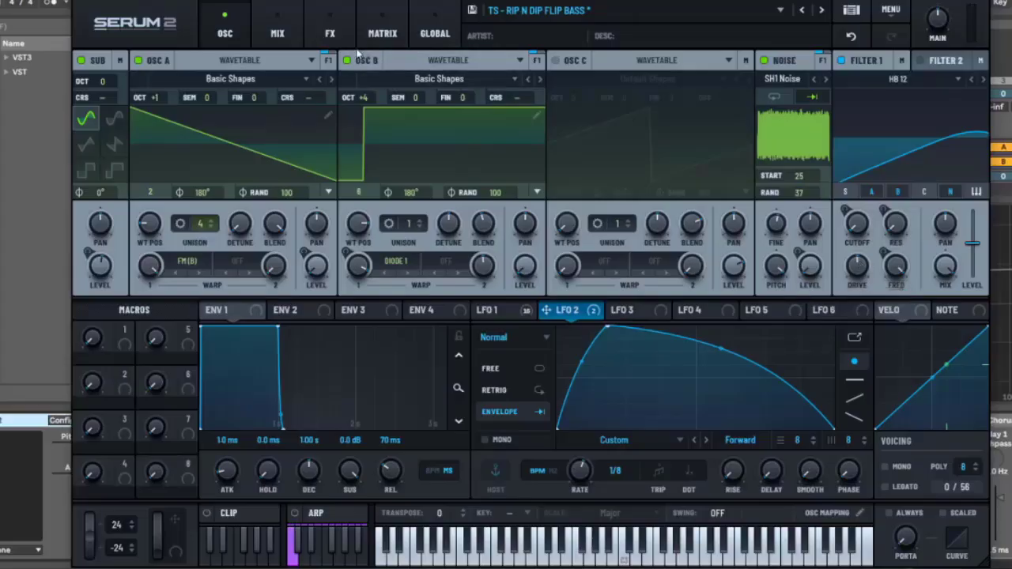
{"action": "left_click", "coordinate": [330, 32]}
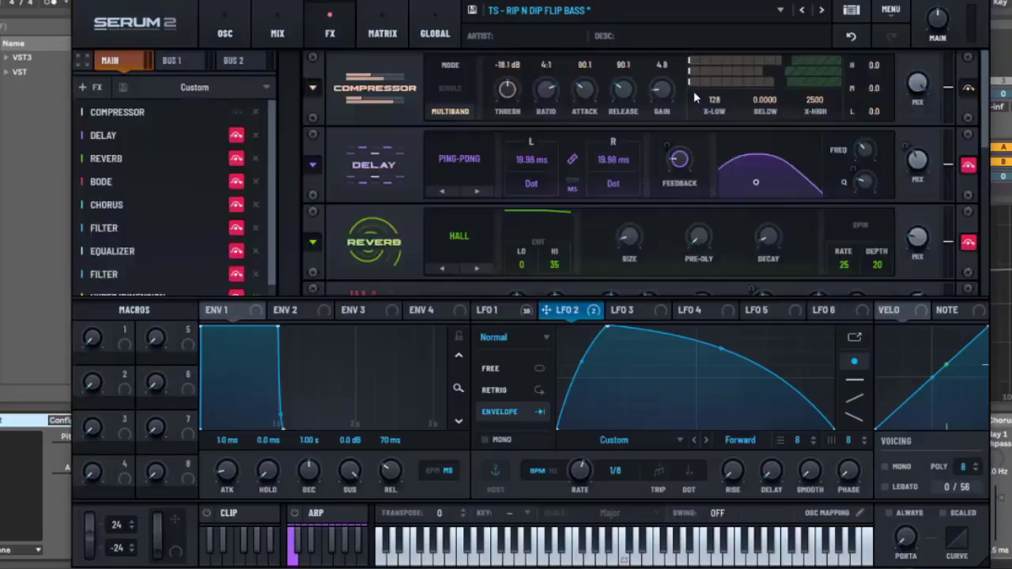
{"action": "mouse_move", "coordinate": [784, 64]}
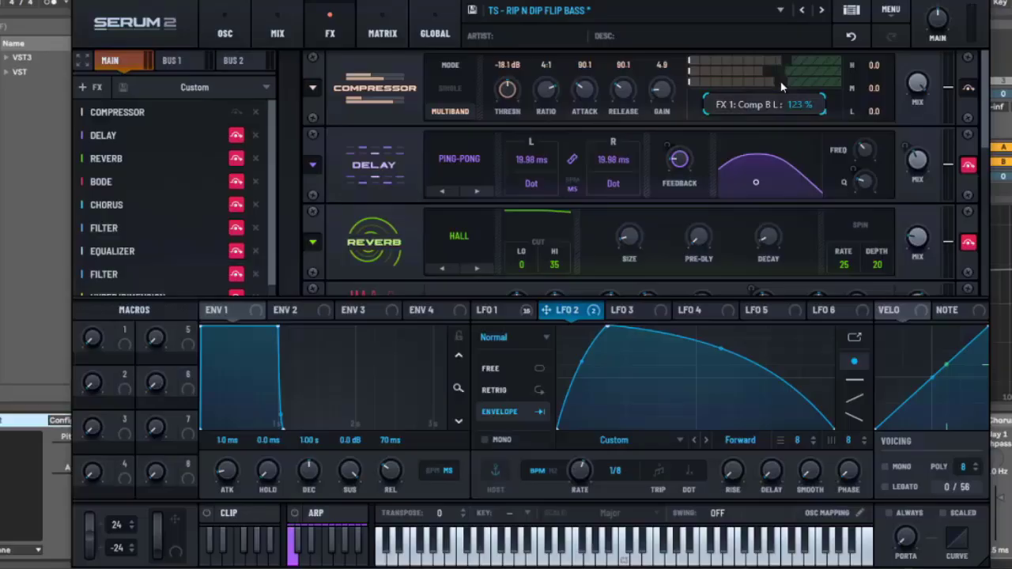
{"action": "mouse_move", "coordinate": [668, 93]}
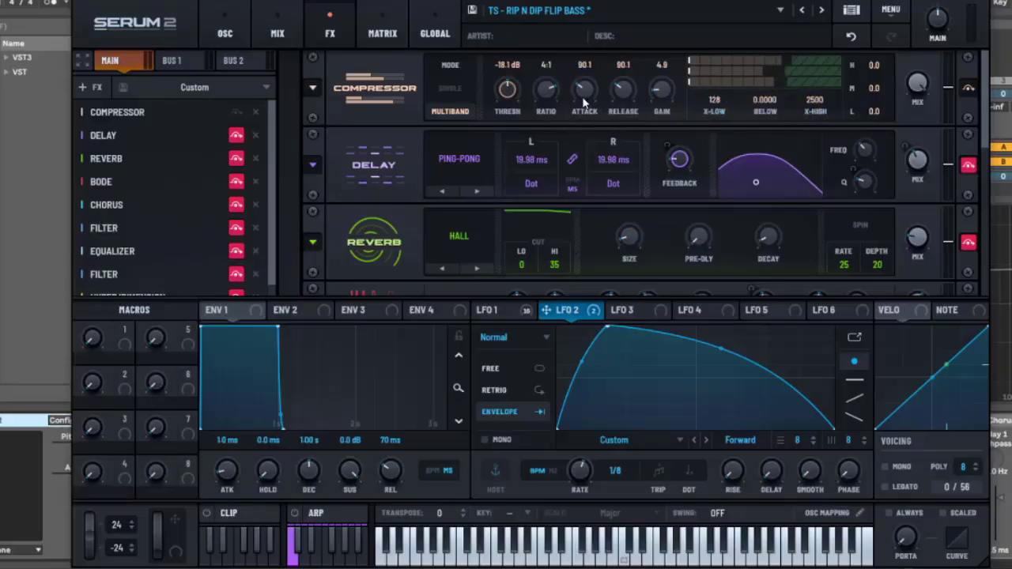
{"action": "mouse_move", "coordinate": [586, 100]}
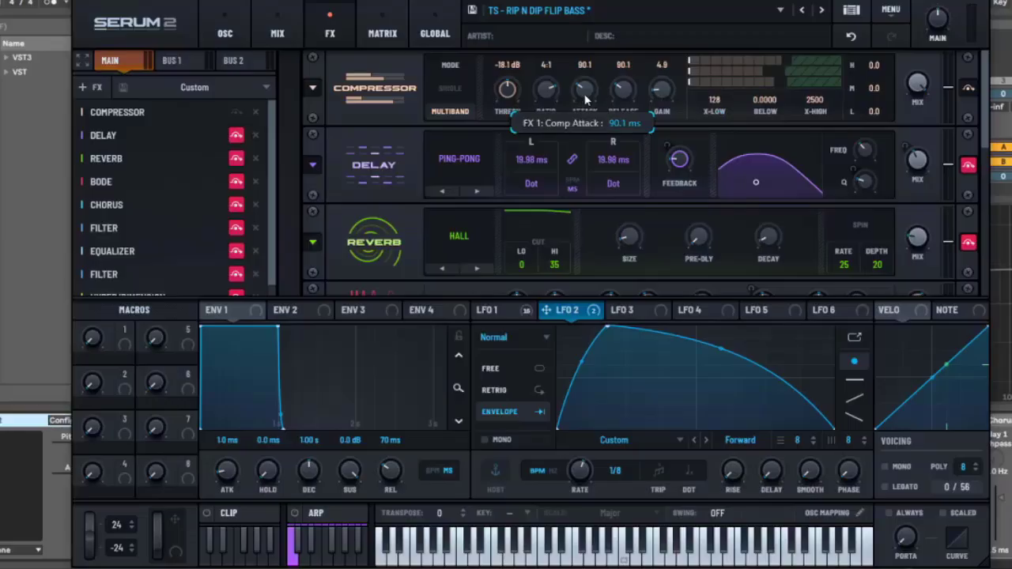
Step: Inspect the multiband compressor's release and re-enable the delay in the main FX rack
{"action": "mouse_move", "coordinate": [623, 92]}
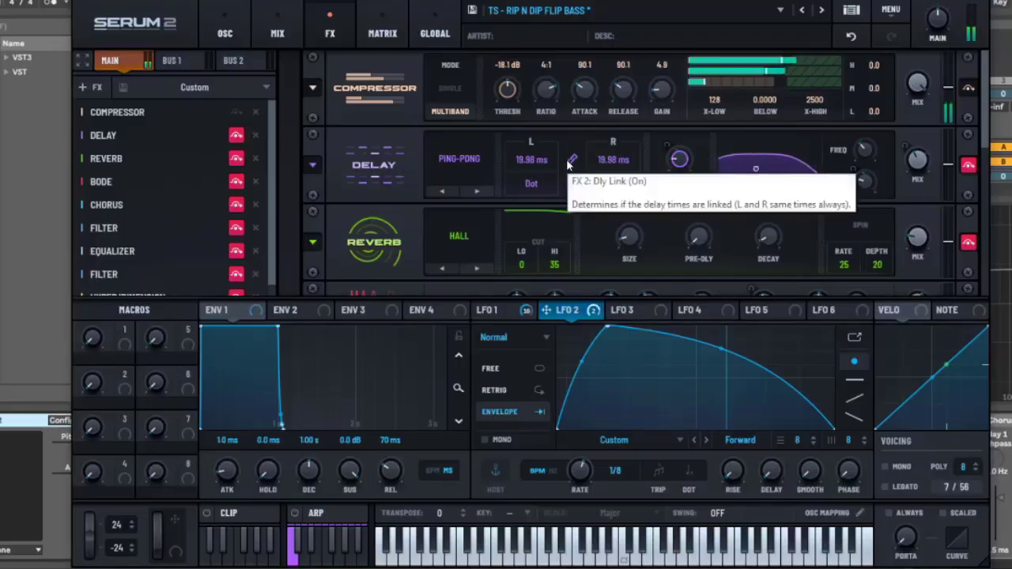
{"action": "left_click", "coordinate": [236, 135]}
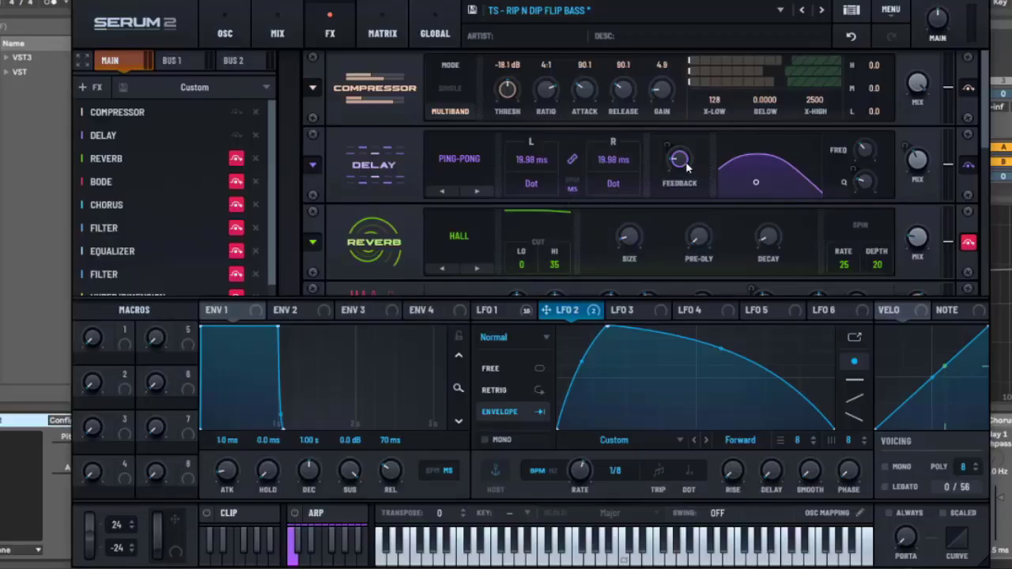
Step: Show LFO 1's curve and examine the delay's feedback, frequency, Q and mix along with their LFO 1 modulation
{"action": "left_click", "coordinate": [506, 310]}
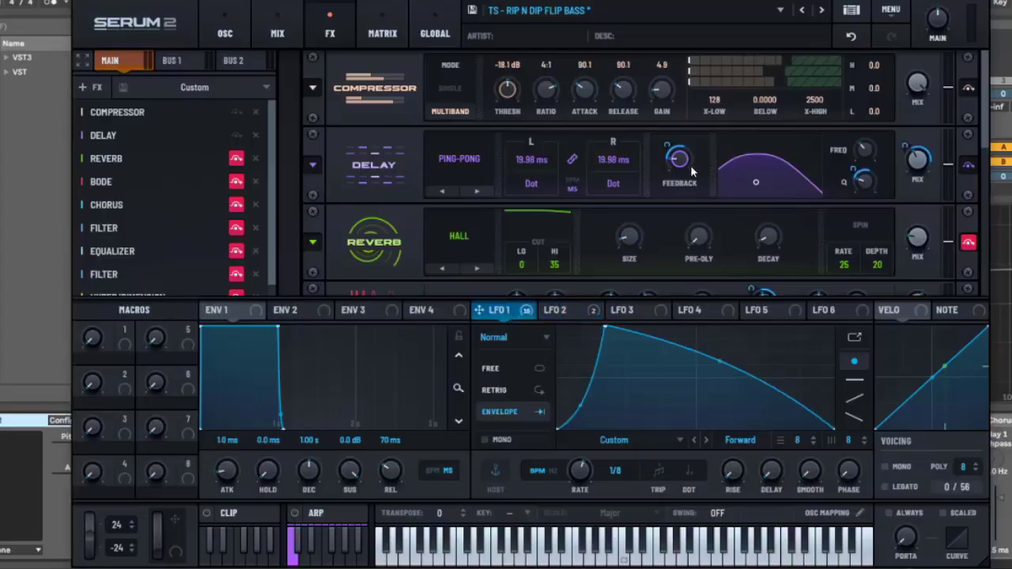
{"action": "mouse_move", "coordinate": [678, 163]}
{"action": "mouse_move", "coordinate": [666, 141]}
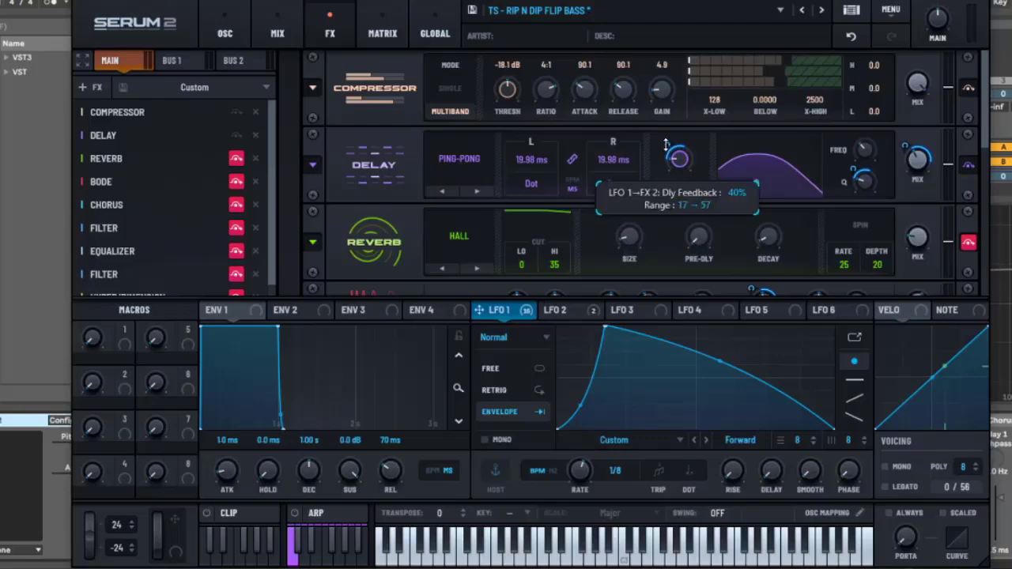
{"action": "mouse_move", "coordinate": [865, 156]}
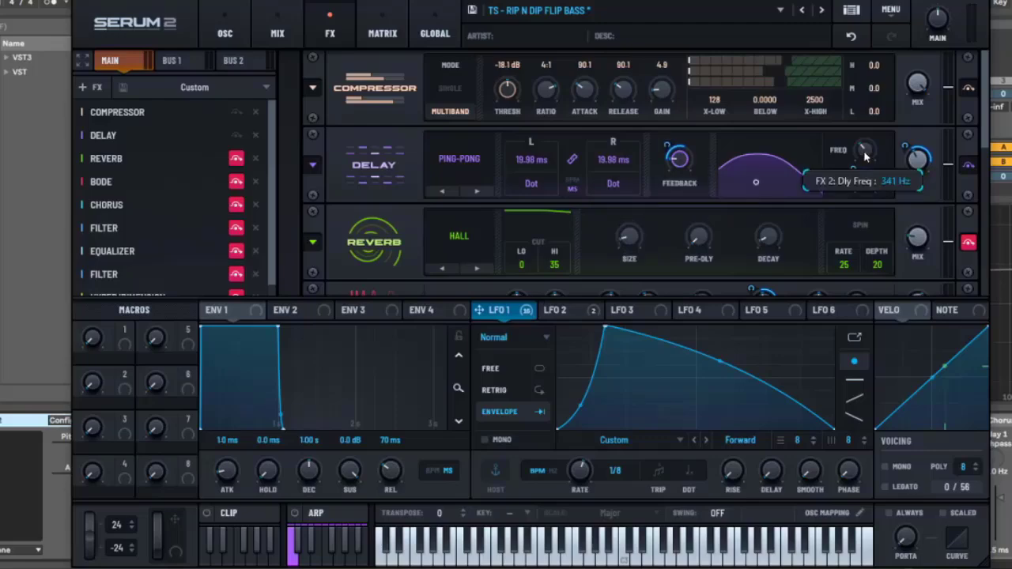
{"action": "mouse_move", "coordinate": [865, 187]}
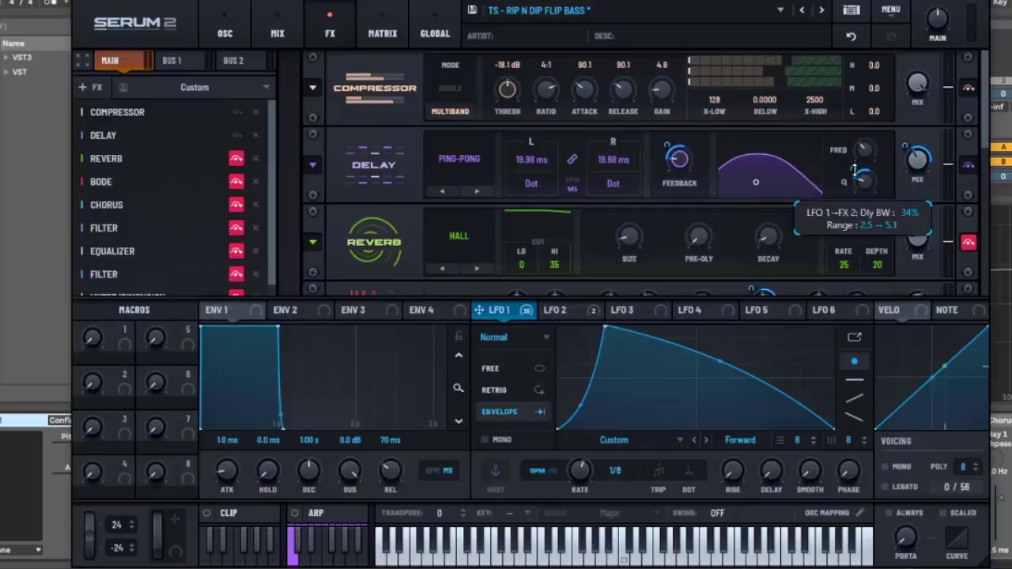
{"action": "mouse_move", "coordinate": [917, 171]}
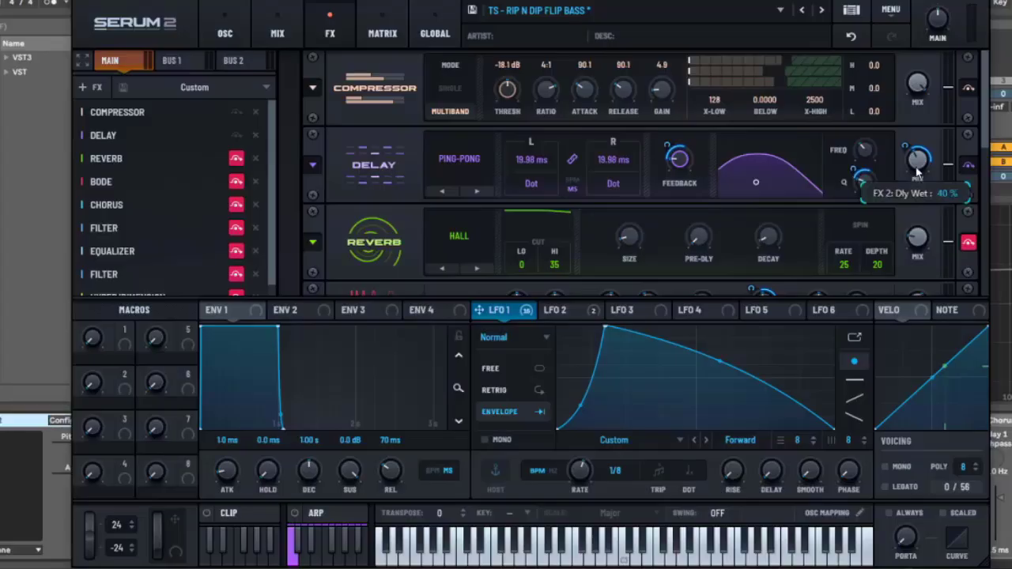
{"action": "mouse_move", "coordinate": [909, 146]}
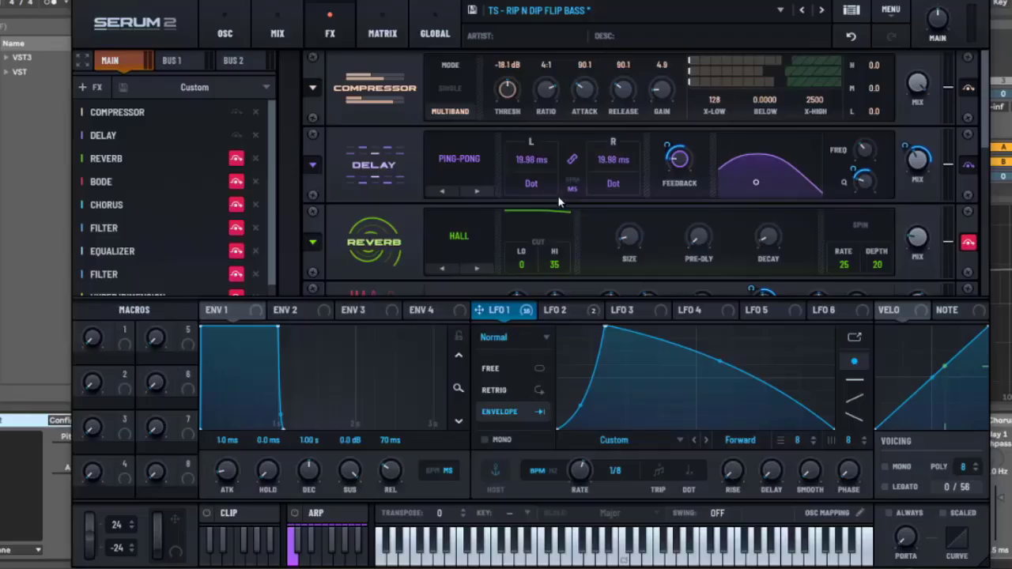
Step: Re-enable the Hall reverb and inspect its mix and size
{"action": "left_click", "coordinate": [235, 159]}
{"action": "mouse_move", "coordinate": [919, 241]}
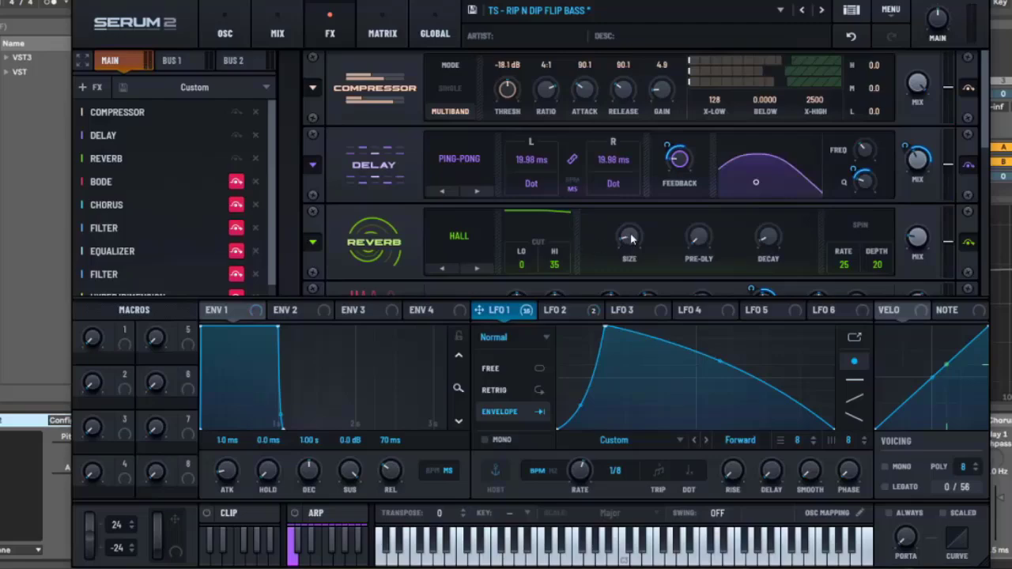
{"action": "mouse_move", "coordinate": [631, 240]}
Step: Re-enable the Bode effect and inspect its mix, LFO 1 feedback modulation, blur, balance, delay, width and range
{"action": "left_click", "coordinate": [235, 182]}
{"action": "left_click", "coordinate": [192, 184]}
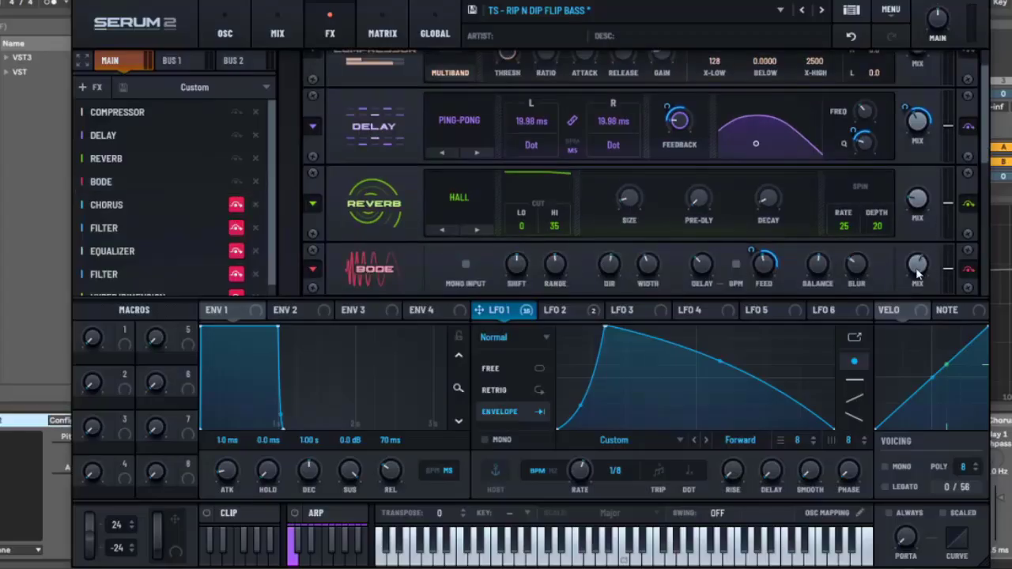
{"action": "mouse_move", "coordinate": [917, 271]}
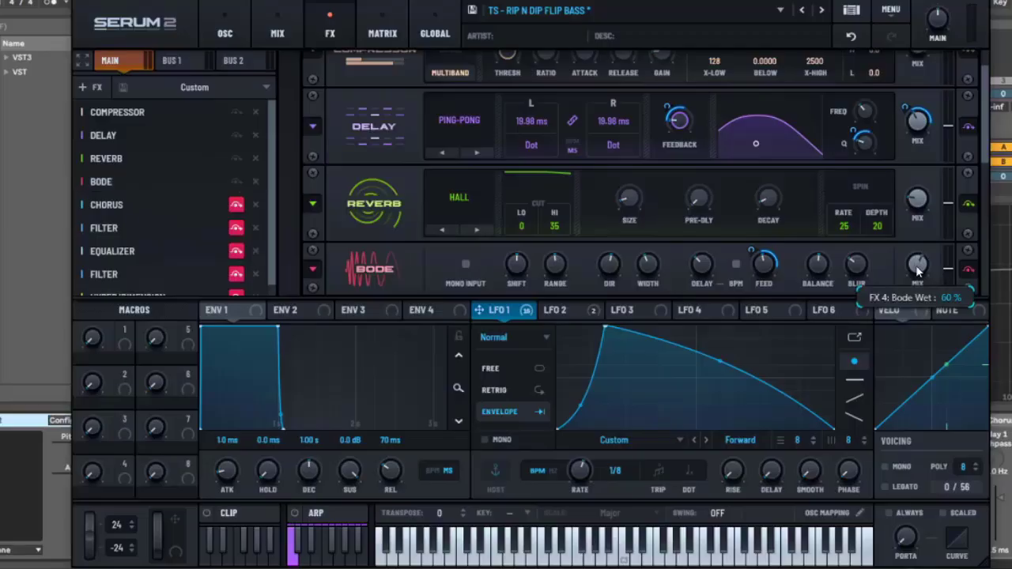
{"action": "mouse_move", "coordinate": [764, 265]}
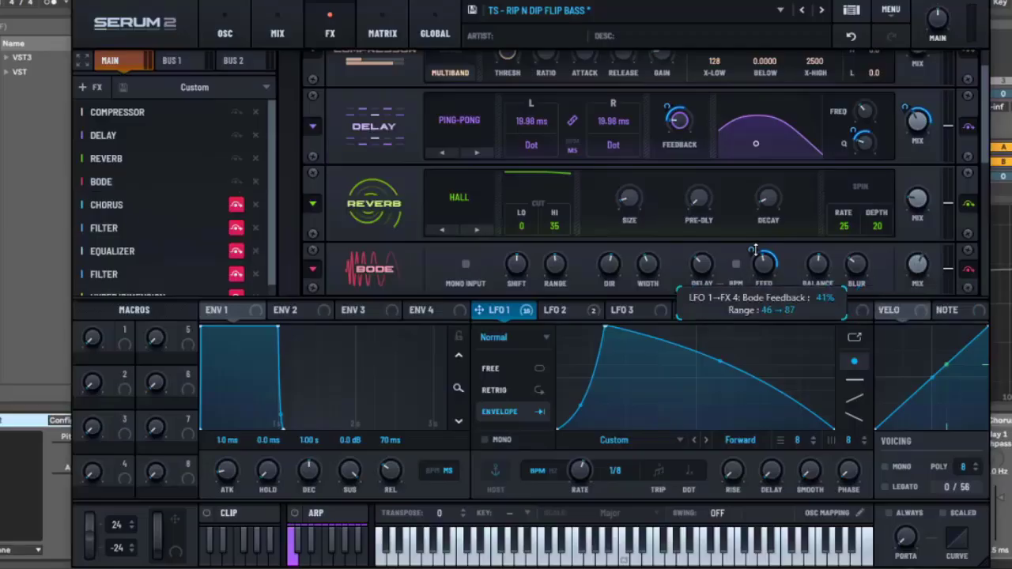
{"action": "mouse_move", "coordinate": [861, 269]}
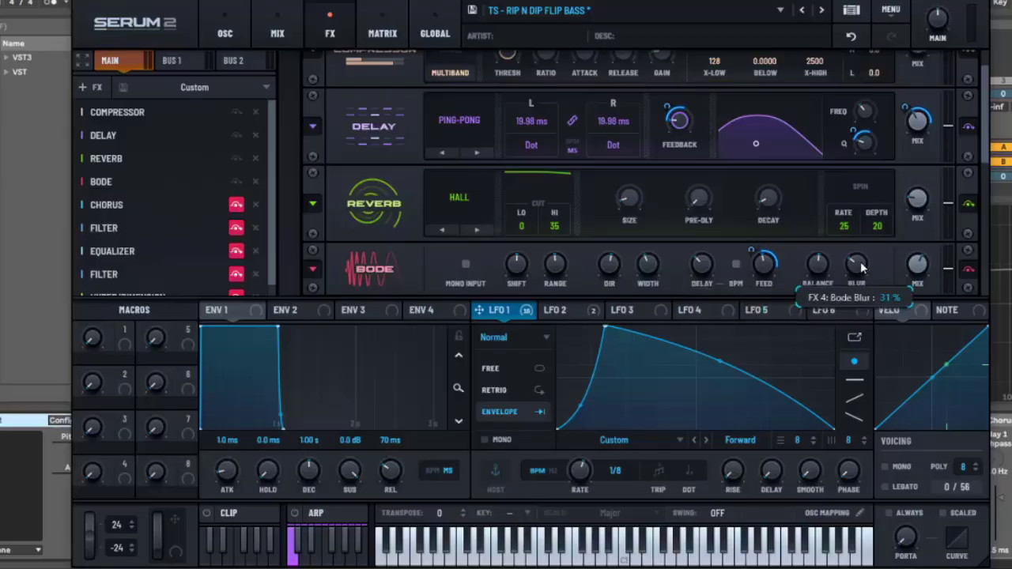
{"action": "mouse_move", "coordinate": [823, 273]}
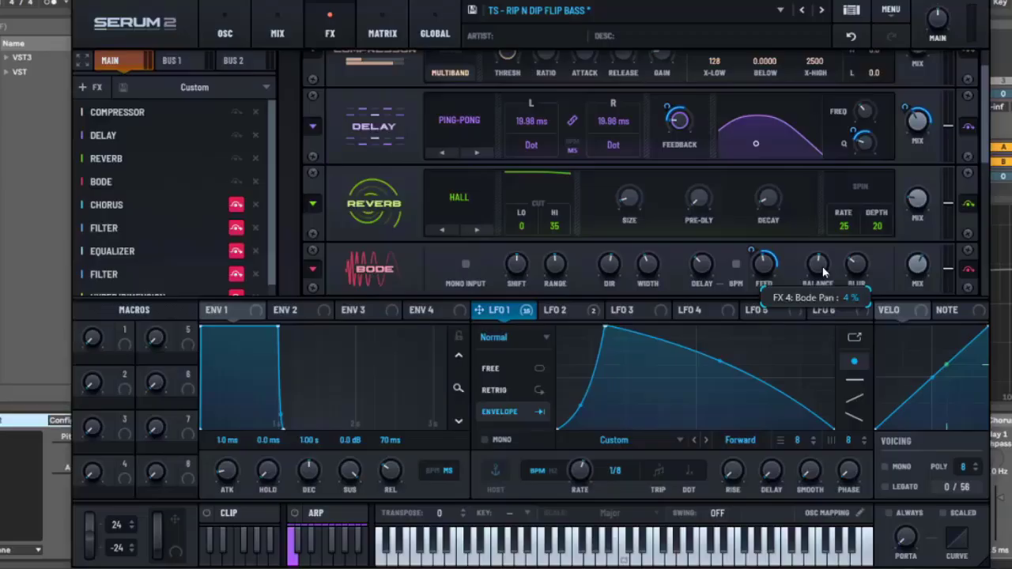
{"action": "mouse_move", "coordinate": [709, 275]}
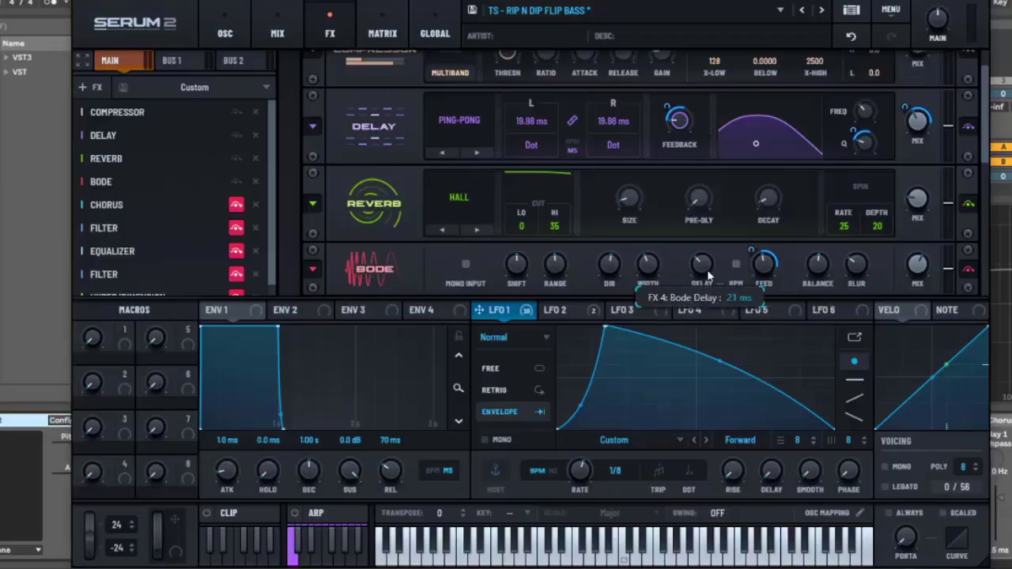
{"action": "mouse_move", "coordinate": [651, 273]}
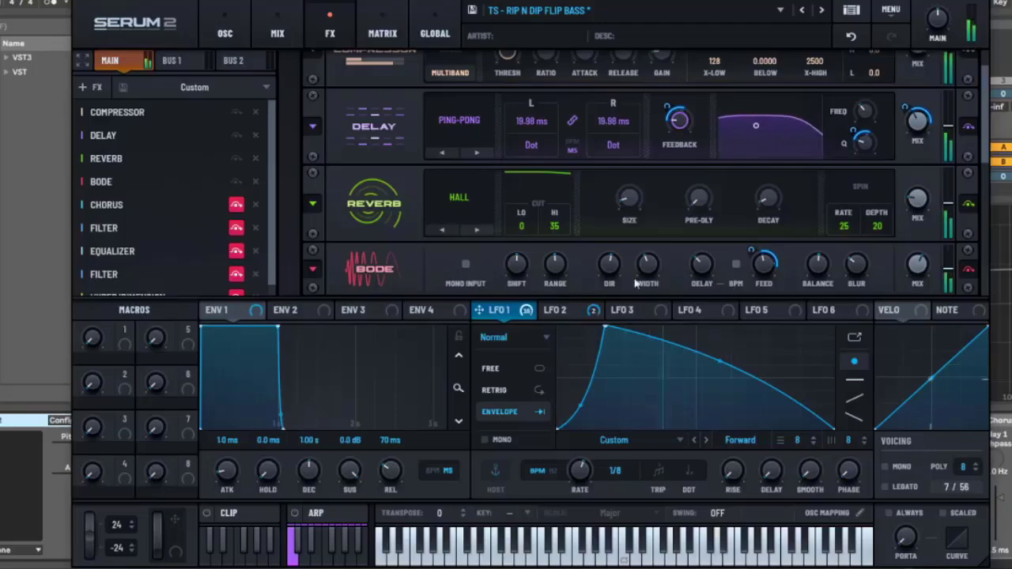
{"action": "mouse_move", "coordinate": [551, 273]}
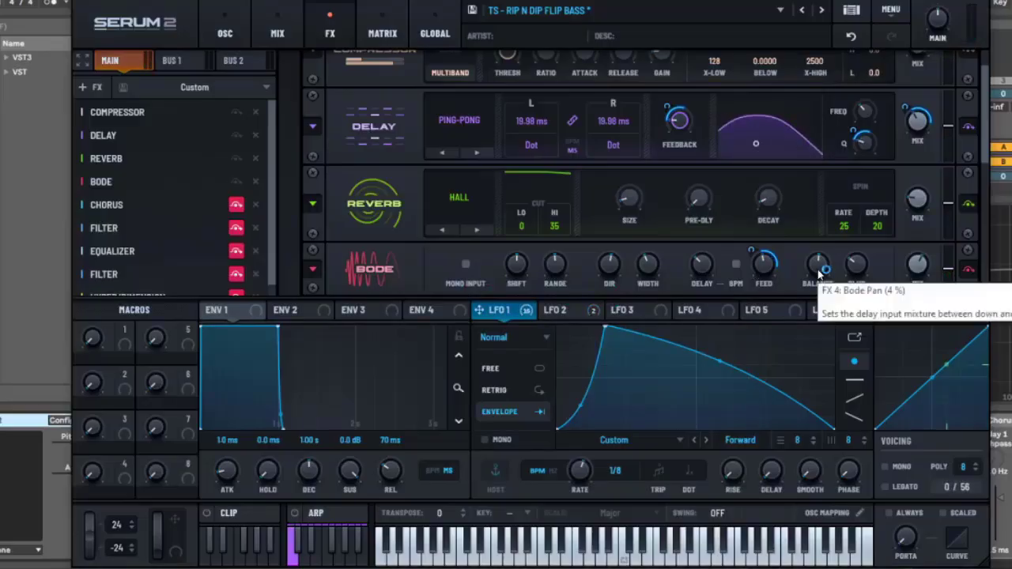
Step: Bypass and re-enable the Bode effect to compare the sound with and without it
{"action": "left_click", "coordinate": [236, 182]}
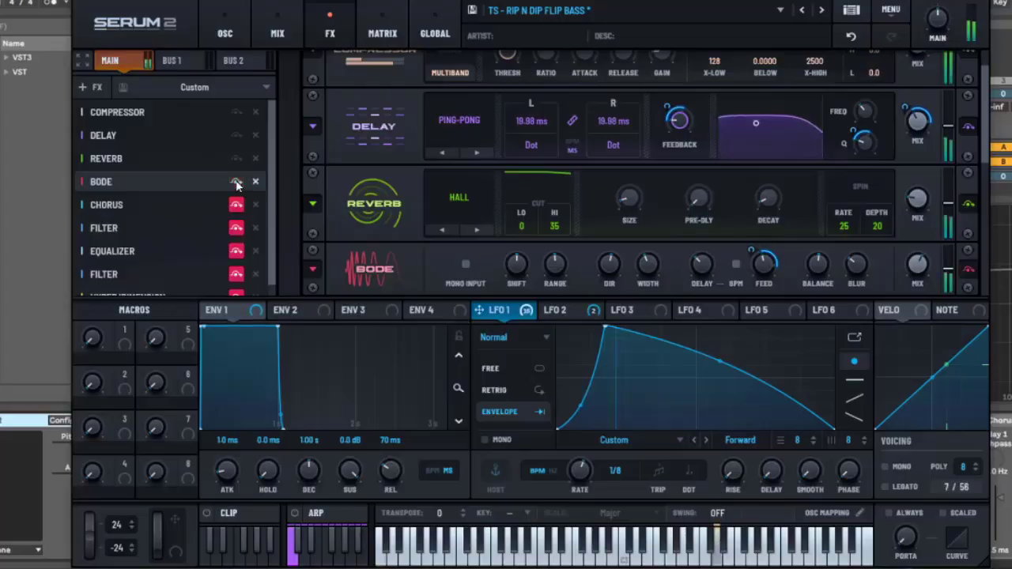
{"action": "left_click", "coordinate": [236, 182]}
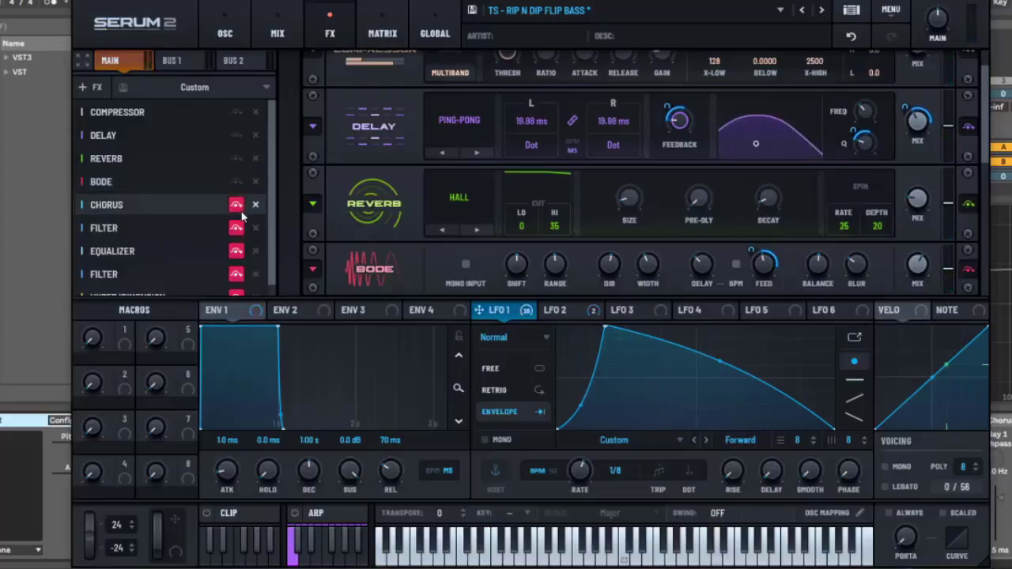
Step: Show the chorus in the FX rack, re-enable it and inspect its depth and Delay 2
{"action": "left_click", "coordinate": [193, 207]}
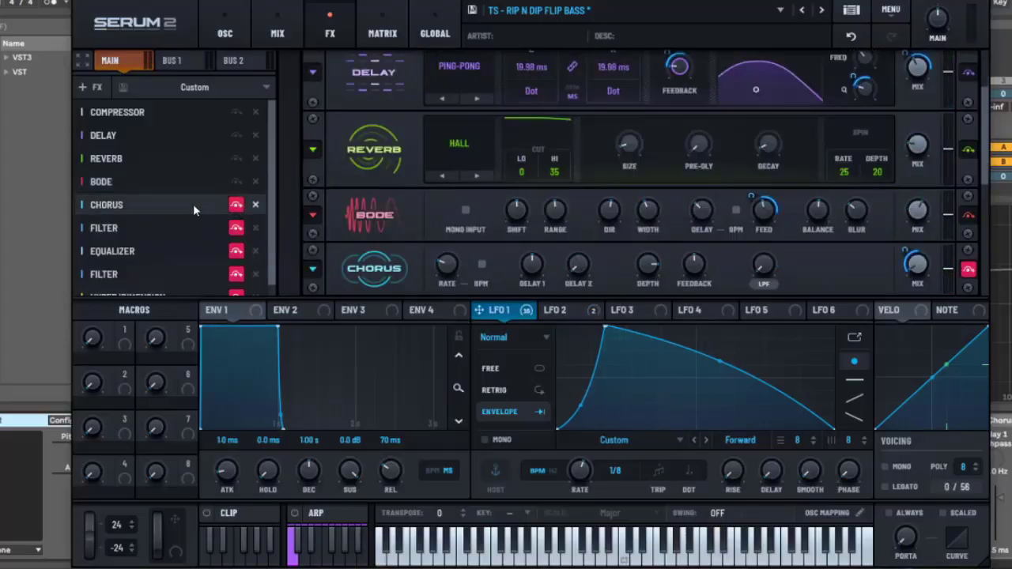
{"action": "left_click", "coordinate": [237, 204]}
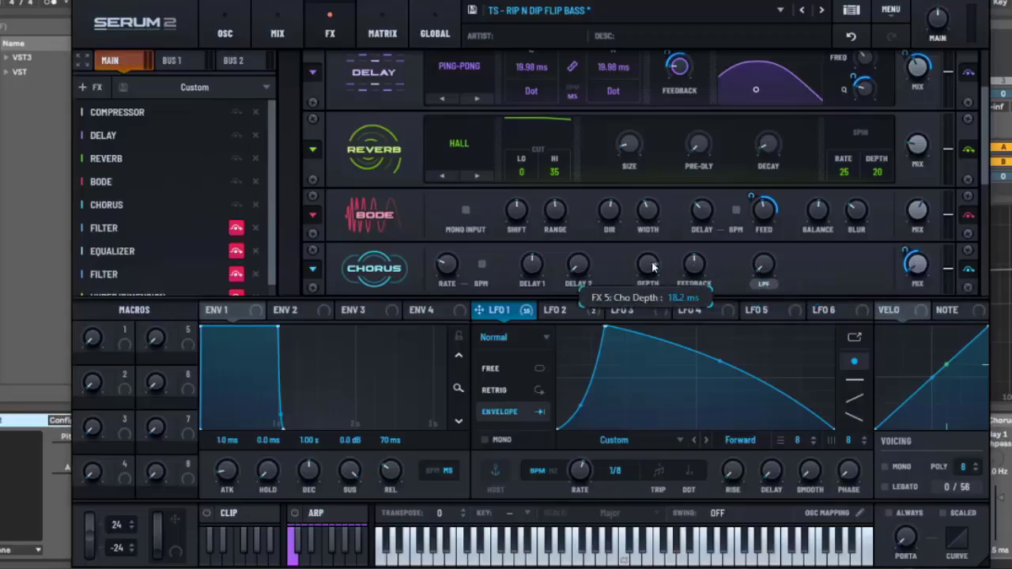
{"action": "left_click", "coordinate": [579, 267]}
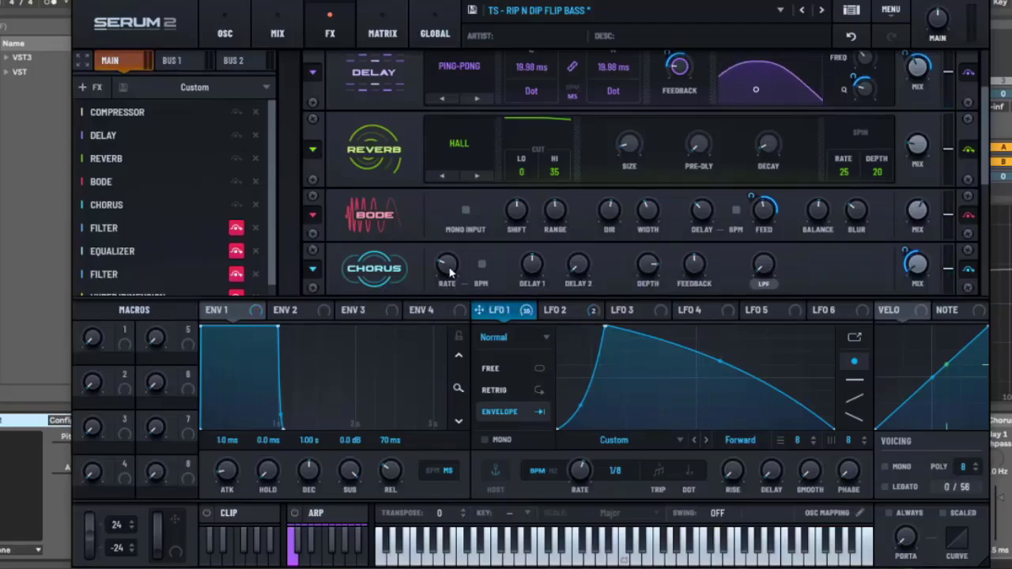
Step: Re-enable the first filter effect and view its filter type categories, keeping the Reverb type
{"action": "left_click", "coordinate": [235, 229]}
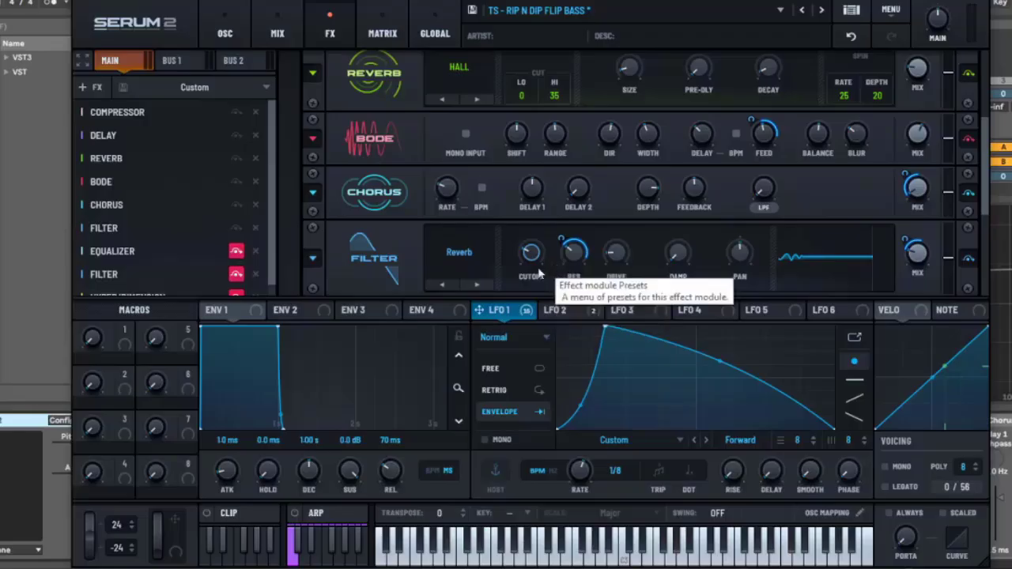
{"action": "left_click", "coordinate": [462, 254]}
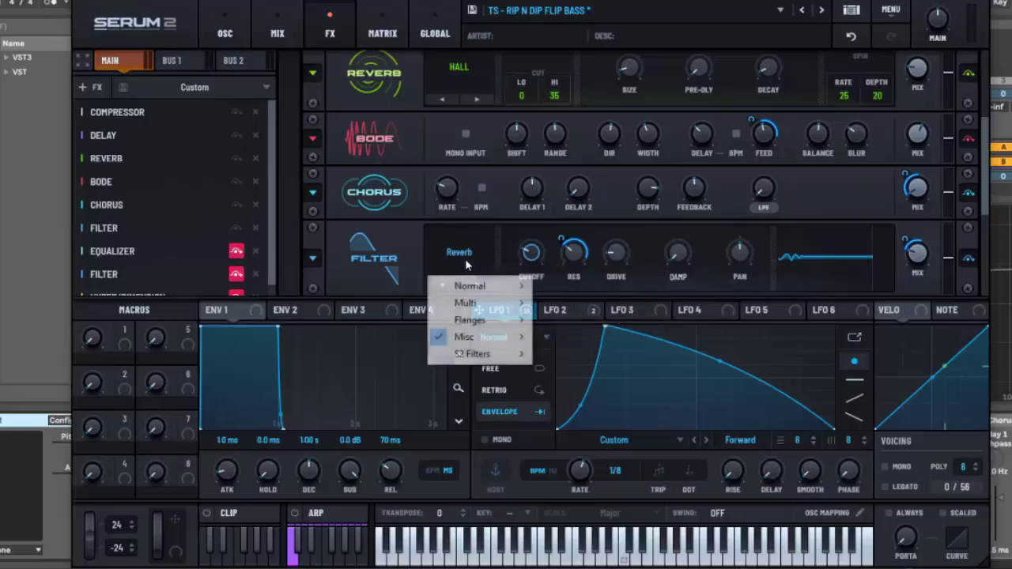
{"action": "left_click", "coordinate": [419, 232]}
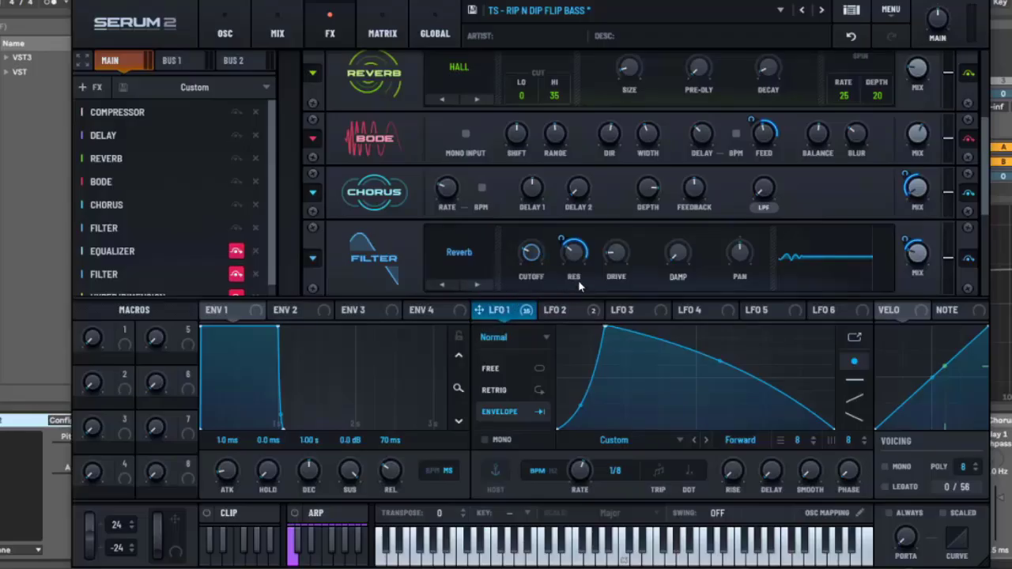
Step: Inspect the Reverb-type filter's resonance, drive and mix, including the LFO 1 modulation of resonance and mix
{"action": "mouse_move", "coordinate": [576, 252]}
{"action": "mouse_move", "coordinate": [558, 236]}
{"action": "mouse_move", "coordinate": [623, 255]}
{"action": "mouse_move", "coordinate": [924, 256]}
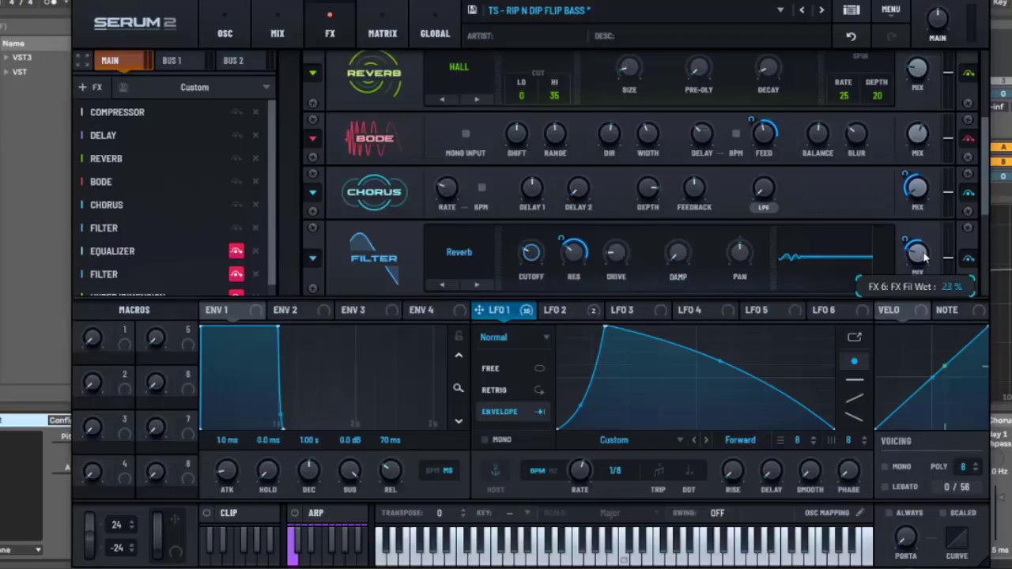
{"action": "mouse_move", "coordinate": [906, 242]}
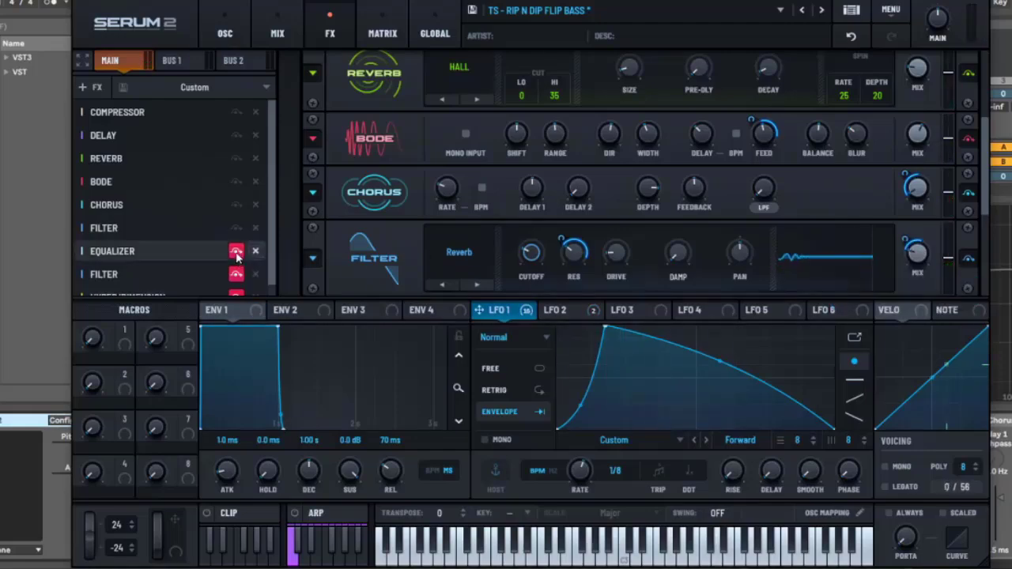
Step: Re-enable the equalizer, inspect its high and low band settings, and set the low band's Q to 46
{"action": "left_click", "coordinate": [194, 252]}
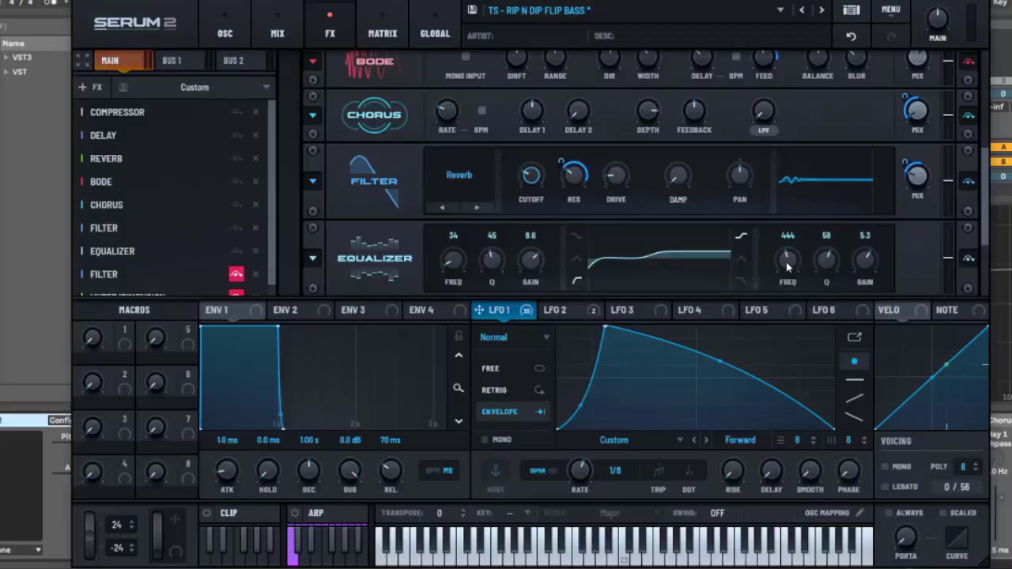
{"action": "left_click", "coordinate": [868, 261]}
{"action": "mouse_move", "coordinate": [495, 266]}
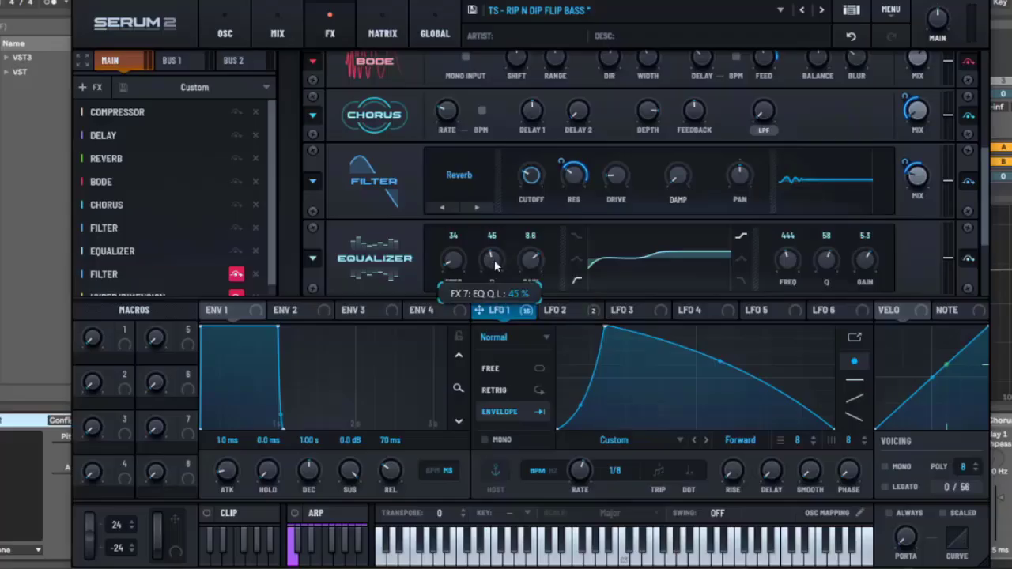
{"action": "scroll", "coordinate": [495, 266], "scroll_direction": "up", "scroll_amount": 1}
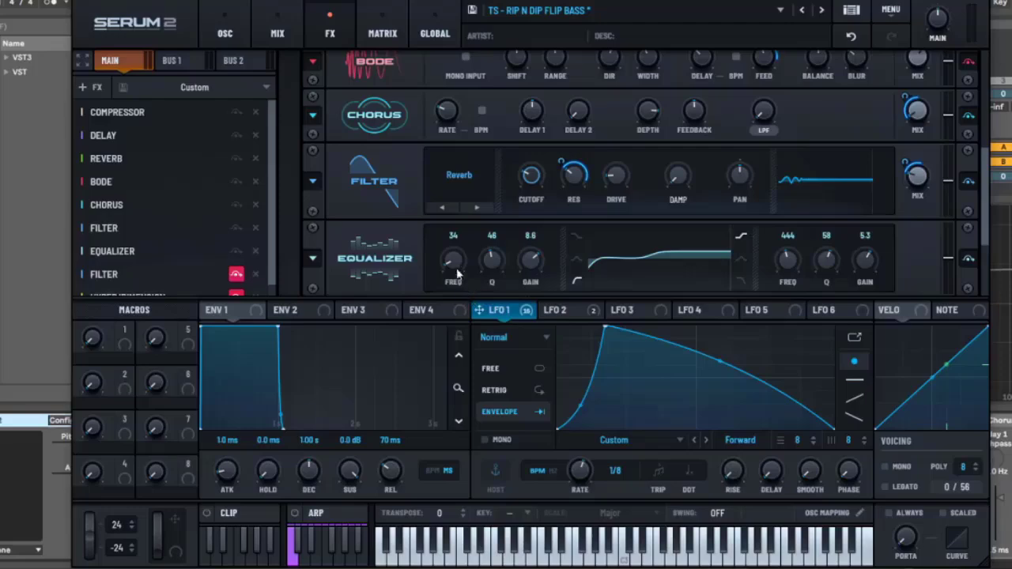
{"action": "mouse_move", "coordinate": [455, 270]}
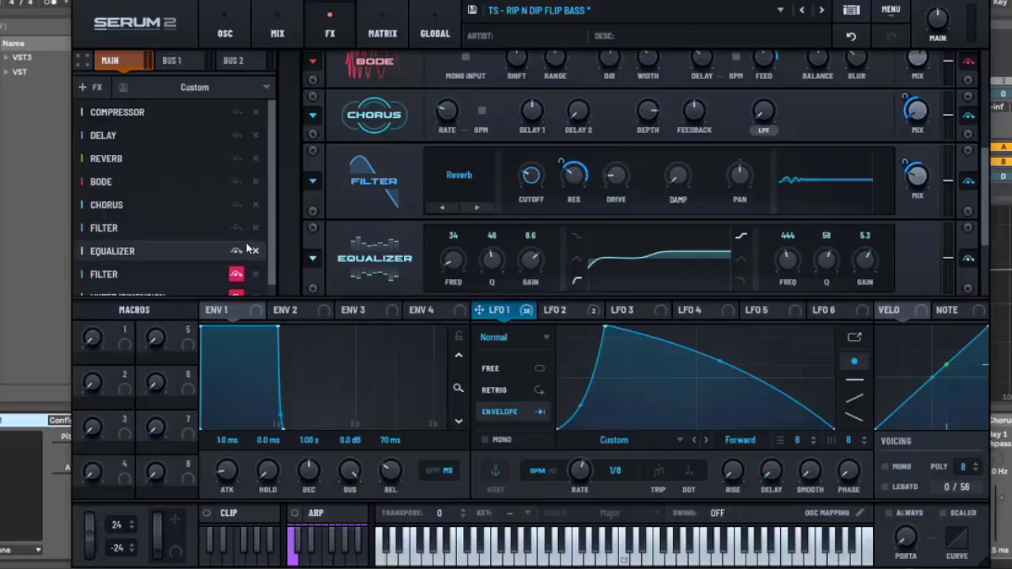
Step: Re-enable the second filter effect and show it in the FX rack
{"action": "scroll", "coordinate": [269, 228], "scroll_direction": "down", "scroll_amount": 2}
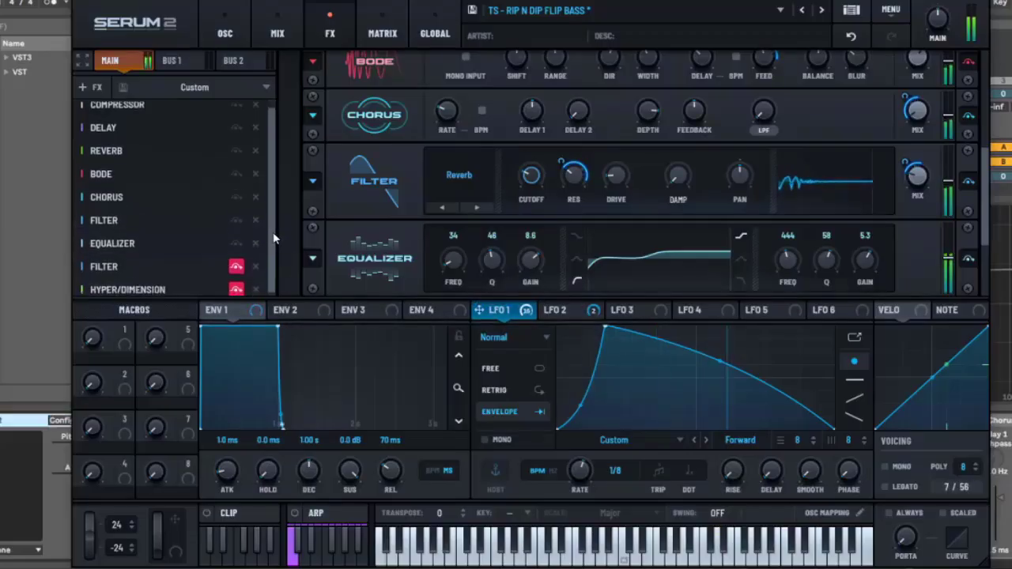
{"action": "left_click", "coordinate": [235, 262]}
{"action": "left_click", "coordinate": [189, 262]}
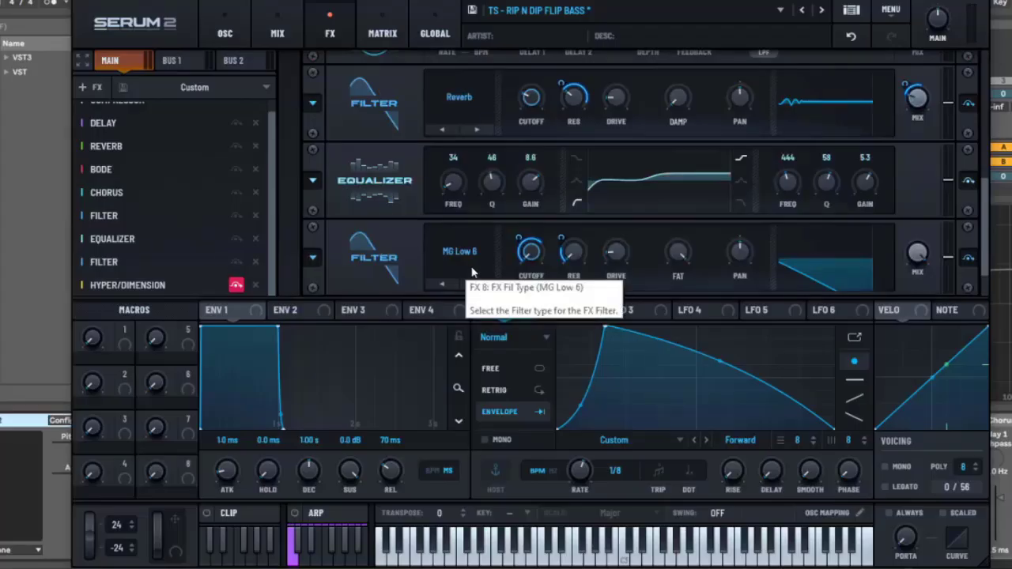
Step: Inspect the MG Low 6 filter's cutoff, resonance and drive, including the LFO 1 modulation of cutoff and resonance
{"action": "left_click", "coordinate": [531, 253]}
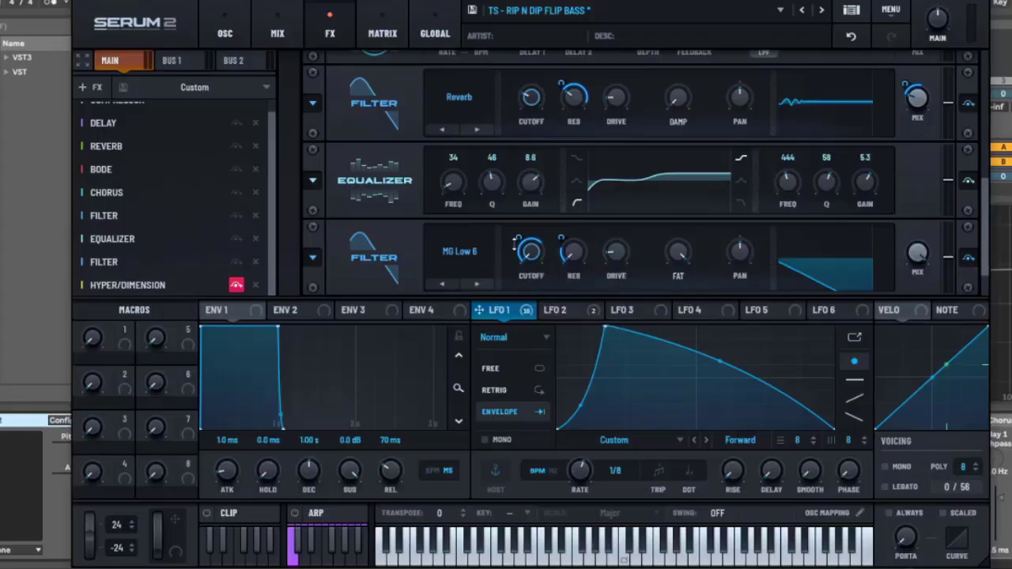
{"action": "mouse_move", "coordinate": [515, 241]}
{"action": "mouse_move", "coordinate": [583, 254]}
{"action": "mouse_move", "coordinate": [564, 237]}
{"action": "mouse_move", "coordinate": [620, 258]}
Step: Re-enable the Hyper/Dimension effect and show it in the FX rack
{"action": "left_click", "coordinate": [199, 286]}
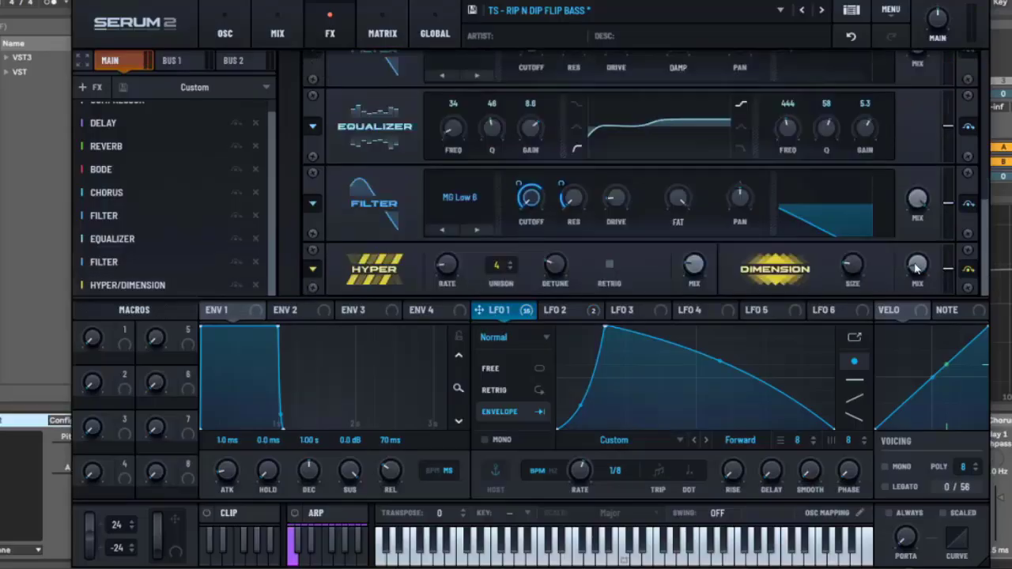
Step: Inspect the Hyper effect's rate and mix and the Dimension effect's size and mix
{"action": "mouse_move", "coordinate": [689, 271]}
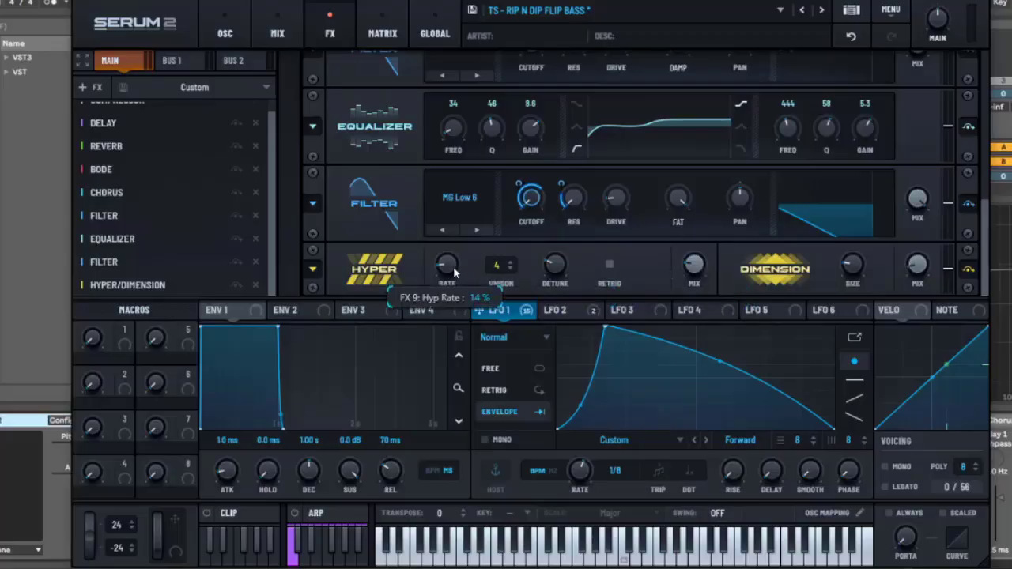
{"action": "mouse_move", "coordinate": [850, 271]}
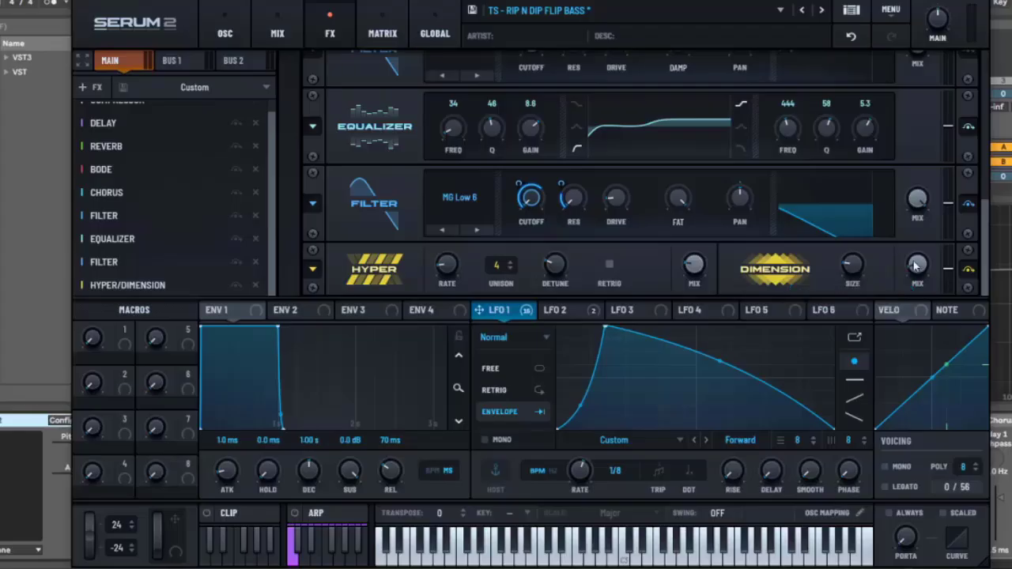
{"action": "mouse_move", "coordinate": [919, 268]}
Step: With the synth window hidden, re-enable the audio effects after it and open the OTT plug-in's window
{"action": "key", "text": "ctrl+alt+p"}
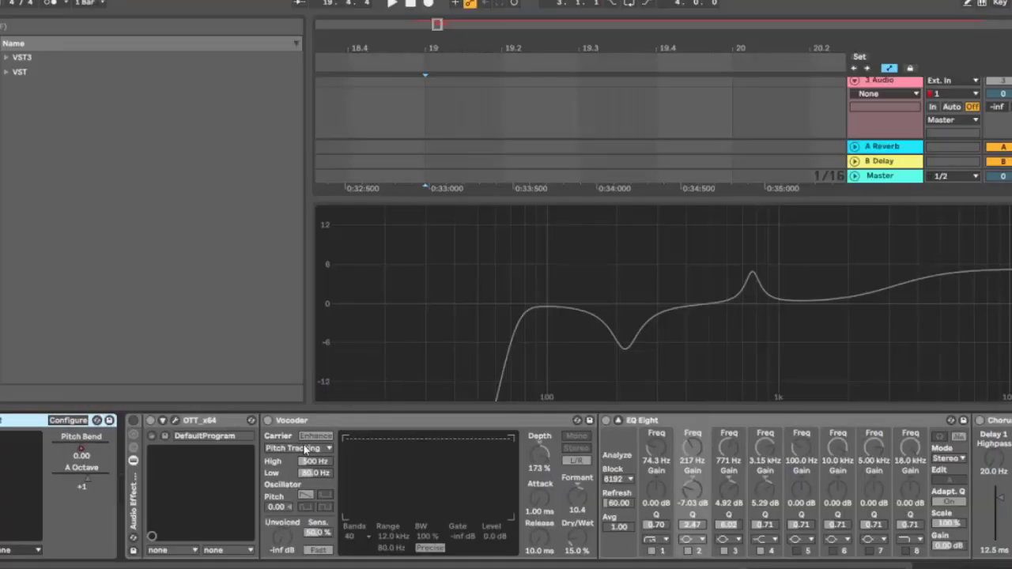
{"action": "left_click", "coordinate": [175, 420]}
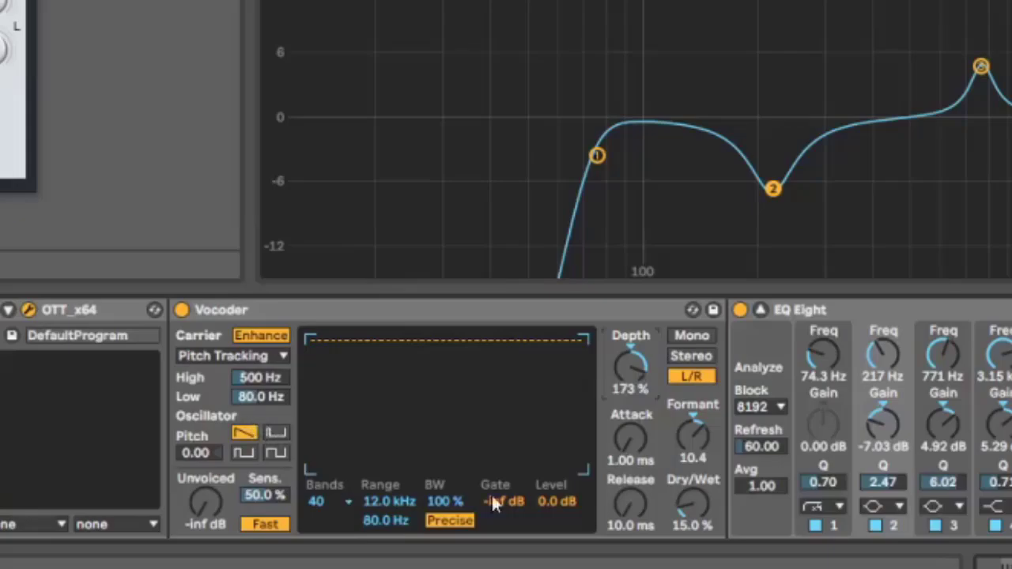
Step: Select bands 3 and 4 of EQ Eight in turn to examine their frequency, gain and Q
{"action": "left_click", "coordinate": [779, 340]}
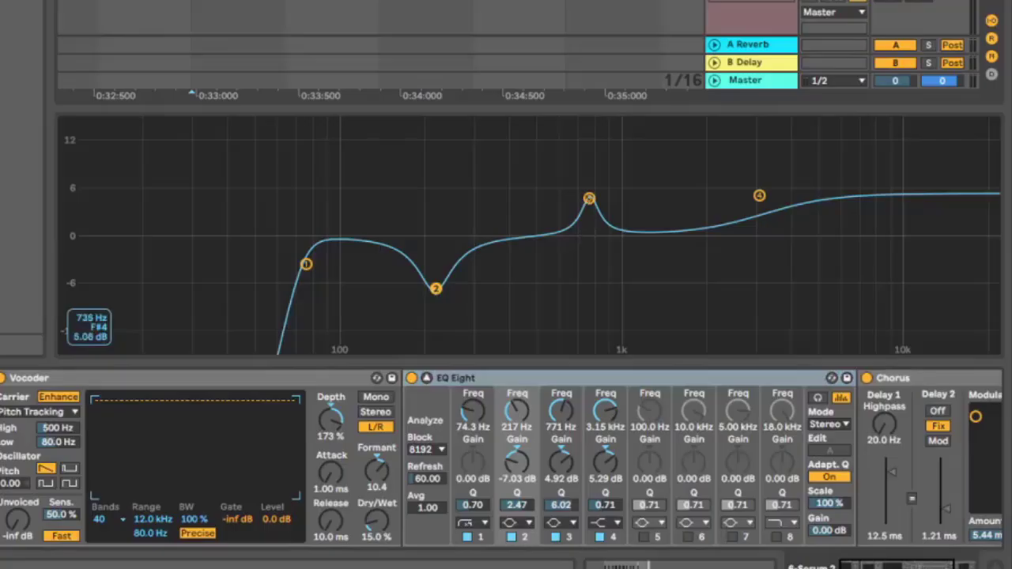
{"action": "left_click", "coordinate": [589, 200]}
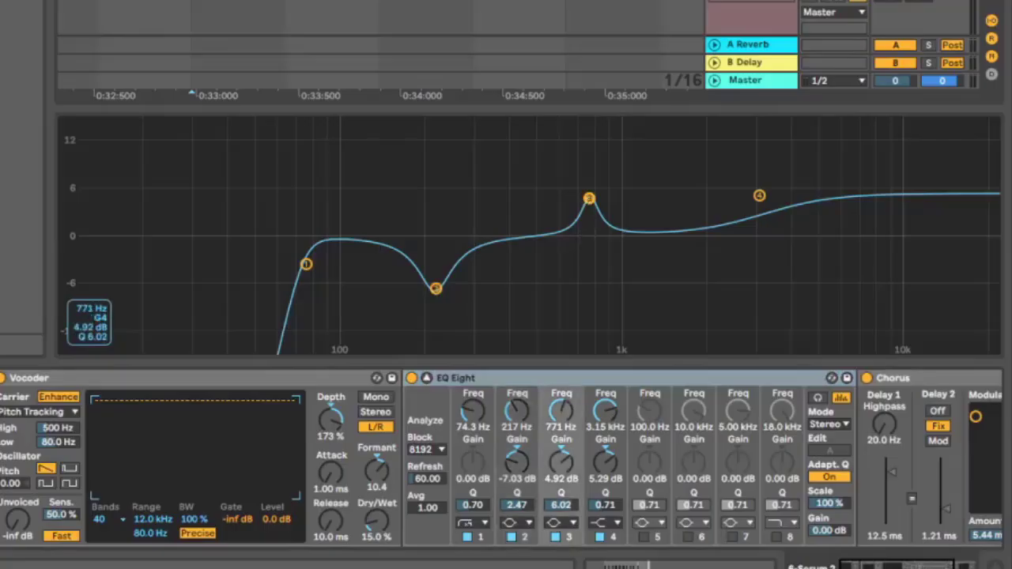
{"action": "left_click", "coordinate": [759, 195]}
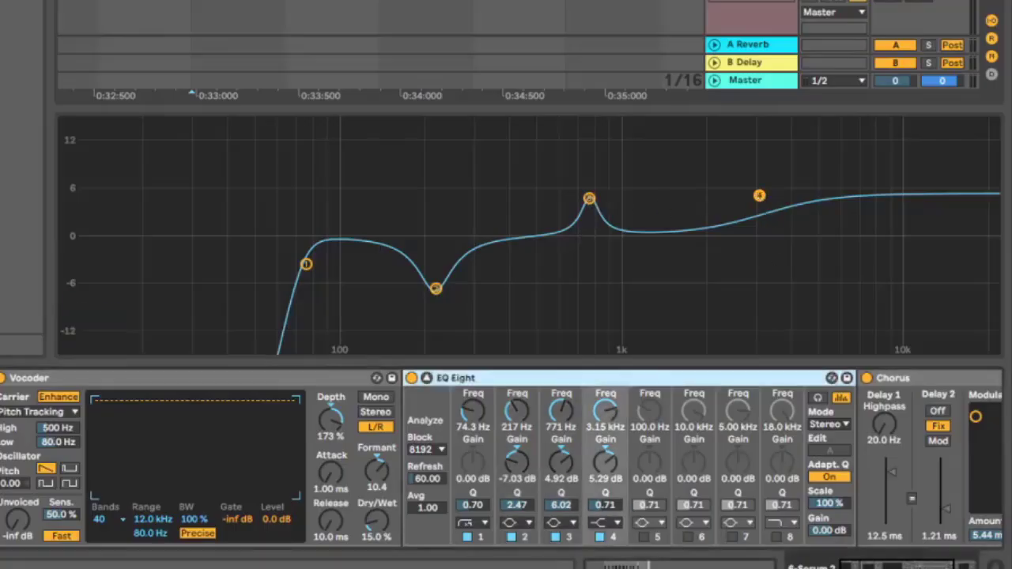
Step: Show the Chorus device at the end of the chain and play the bass with all effects active
{"action": "scroll", "coordinate": [852, 510], "scroll_direction": "right", "scroll_amount": 5}
{"action": "left_click", "coordinate": [695, 379]}
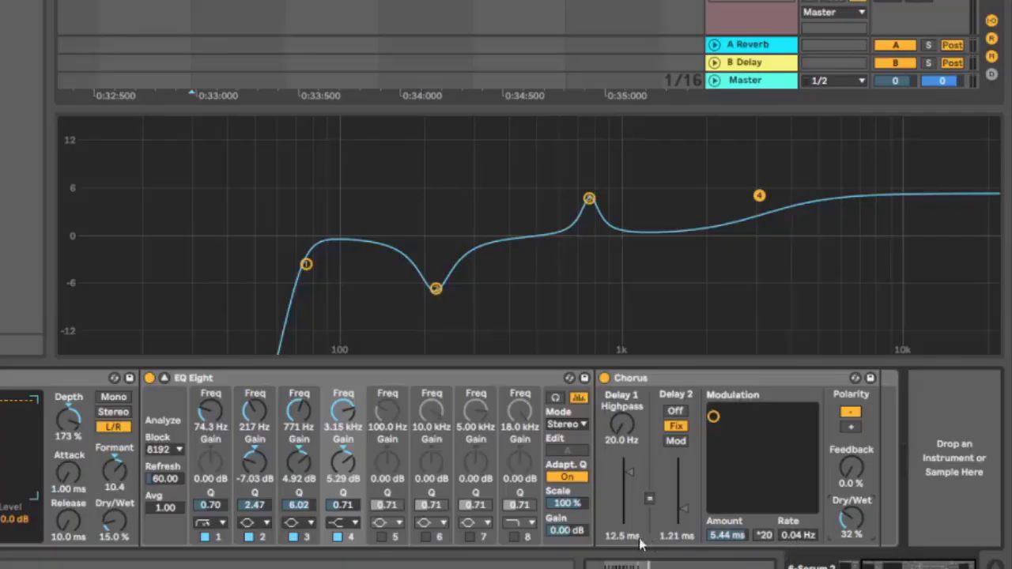
{"action": "key", "text": "space"}
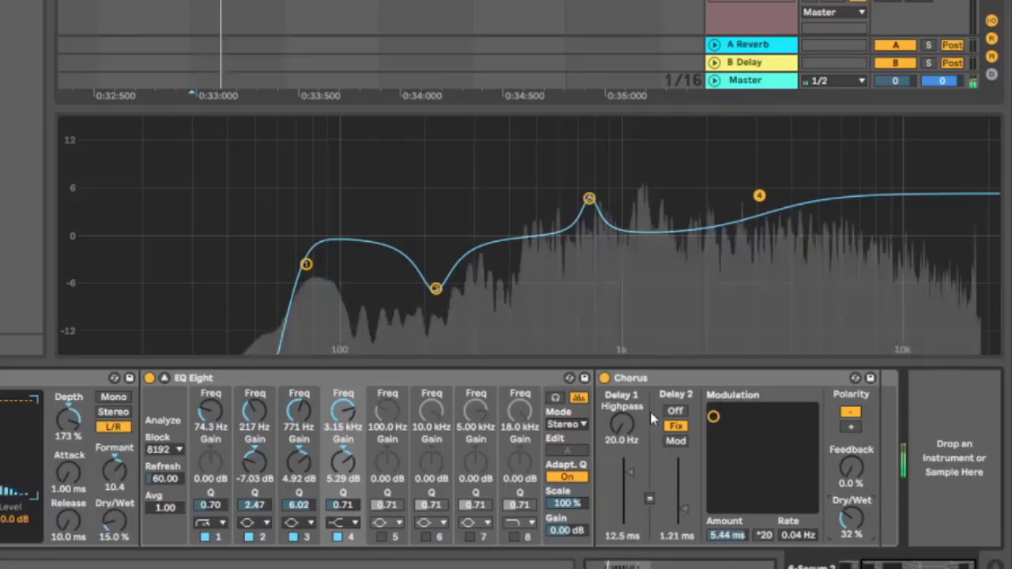
{"action": "key", "text": "space"}
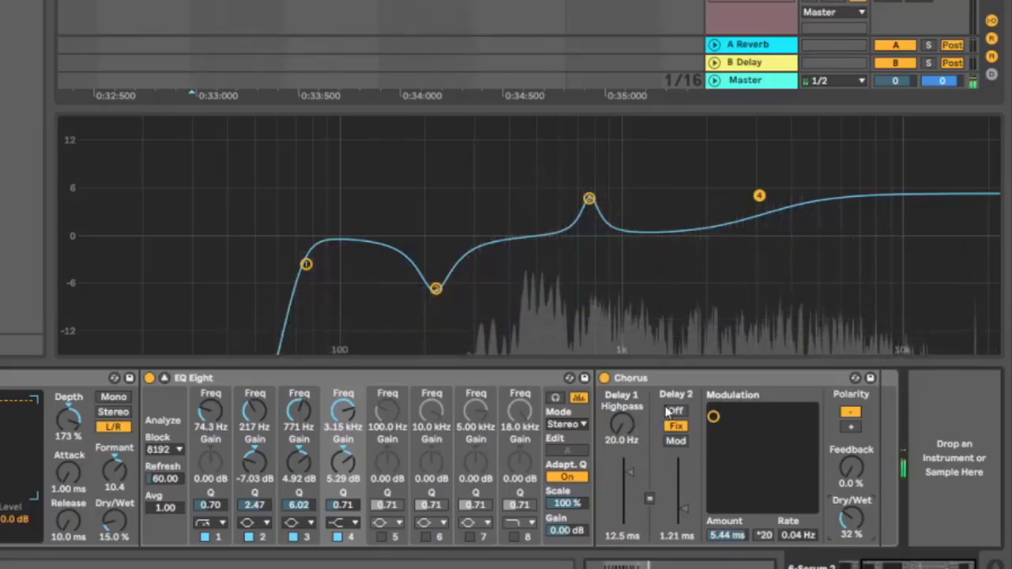
Step: Bypass the Chorus, EQ Eight and Vocoder devices and play the bass without them
{"action": "left_click", "coordinate": [604, 378]}
{"action": "left_click", "coordinate": [149, 378]}
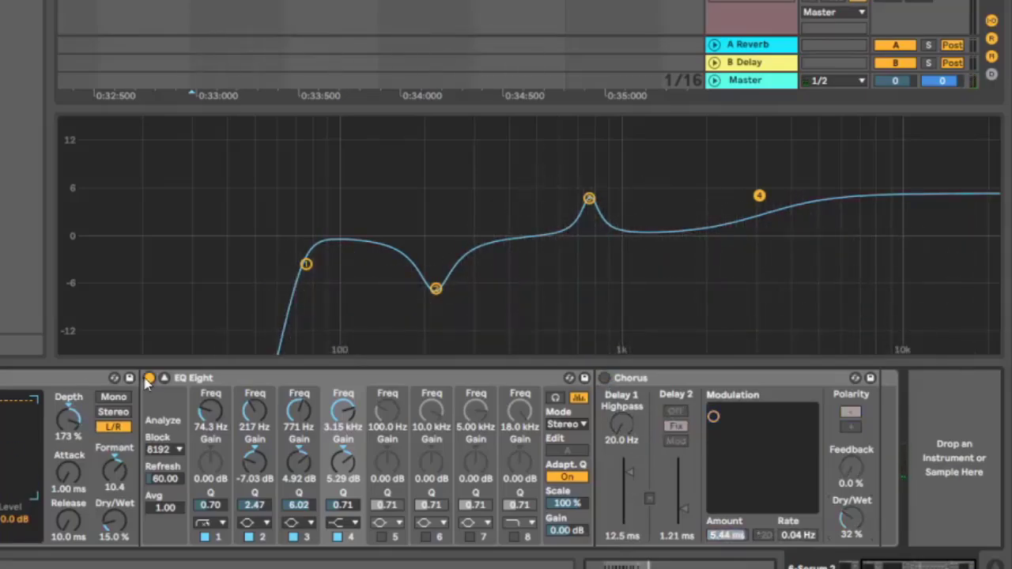
{"action": "key", "text": "0"}
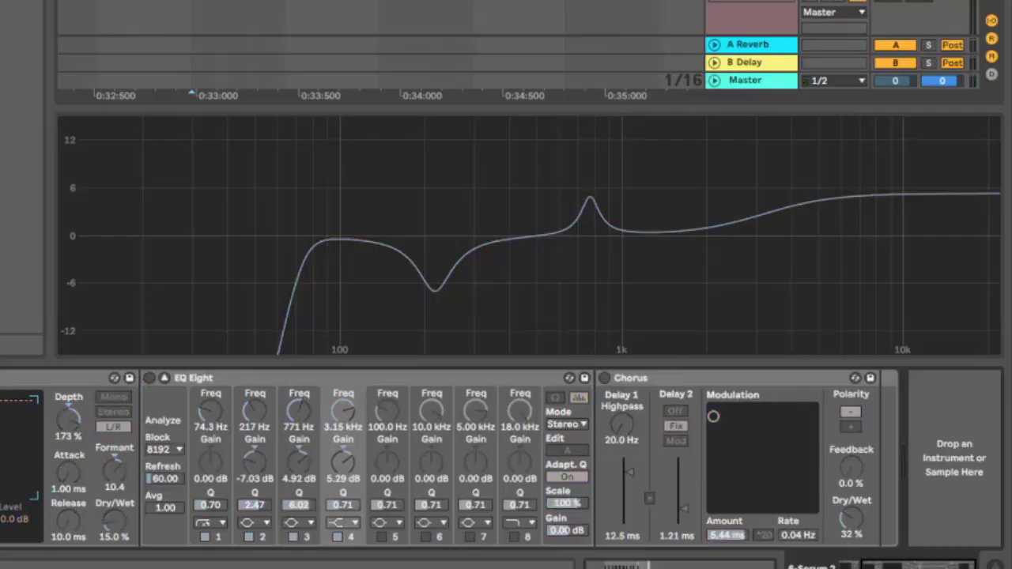
{"action": "key", "text": "space"}
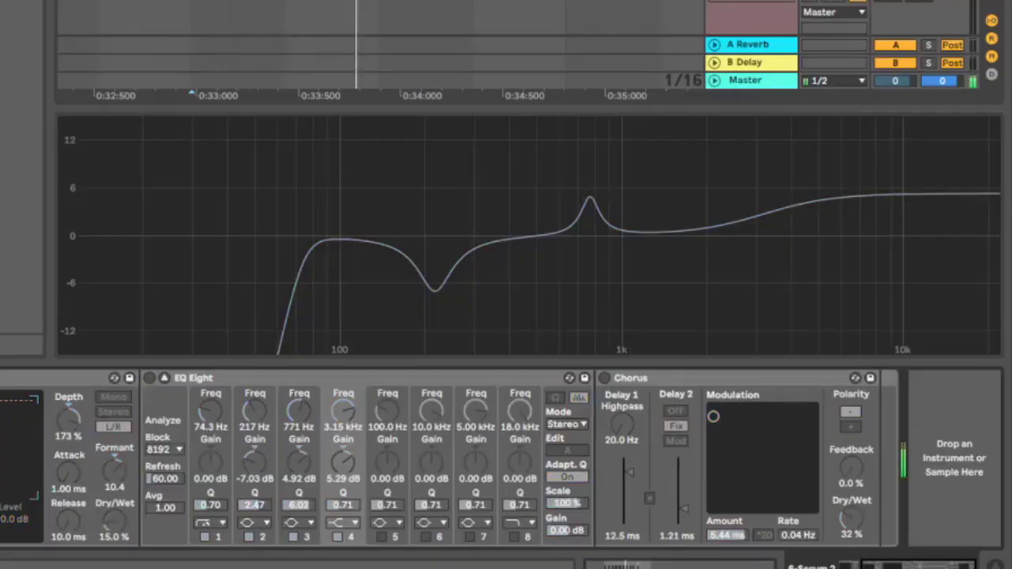
Step: Re-enable the Vocoder, EQ Eight and Chorus one by one, listening to the bass as each comes back
{"action": "key", "text": "0"}
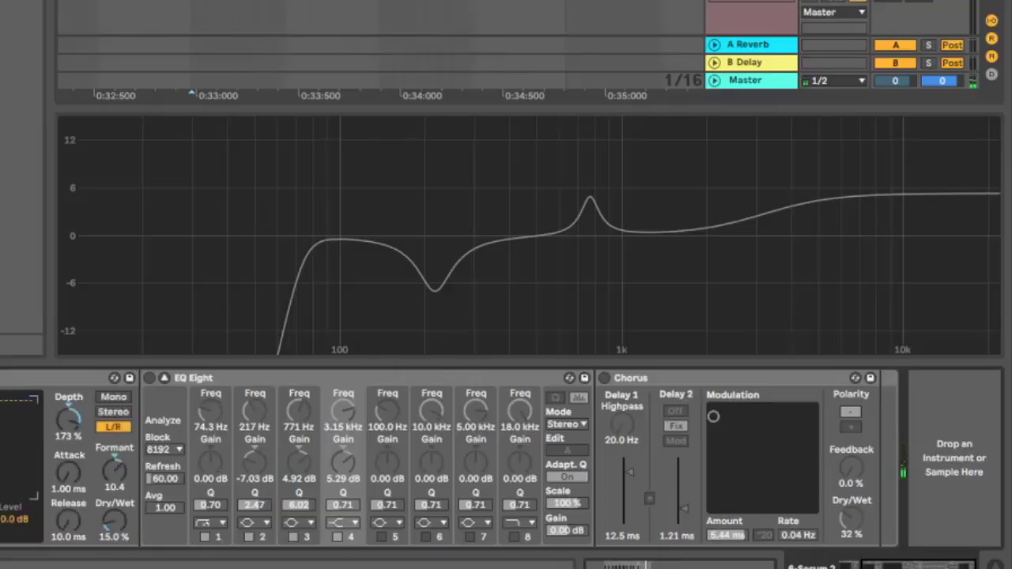
{"action": "left_click", "coordinate": [150, 379]}
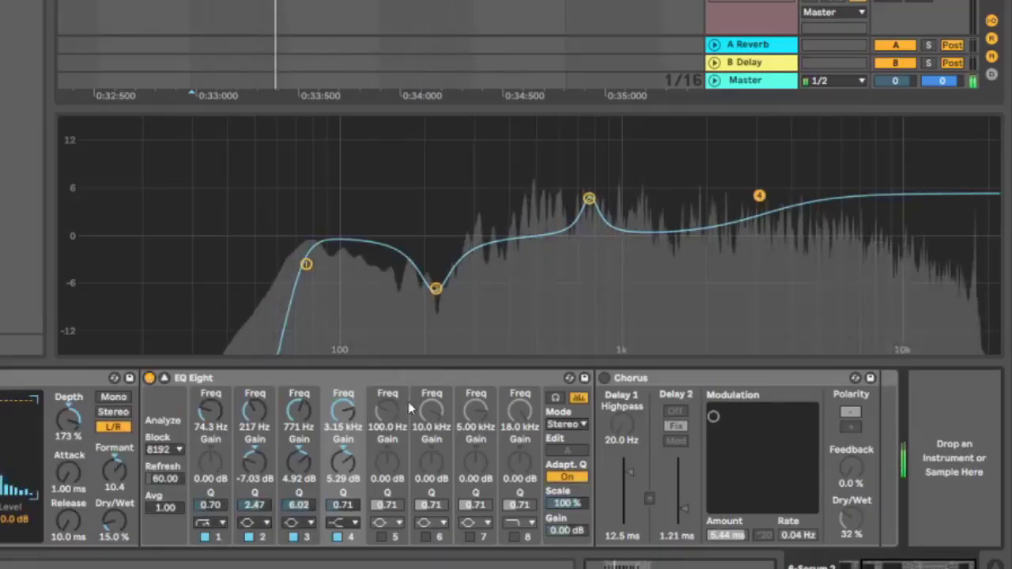
{"action": "left_click", "coordinate": [604, 378]}
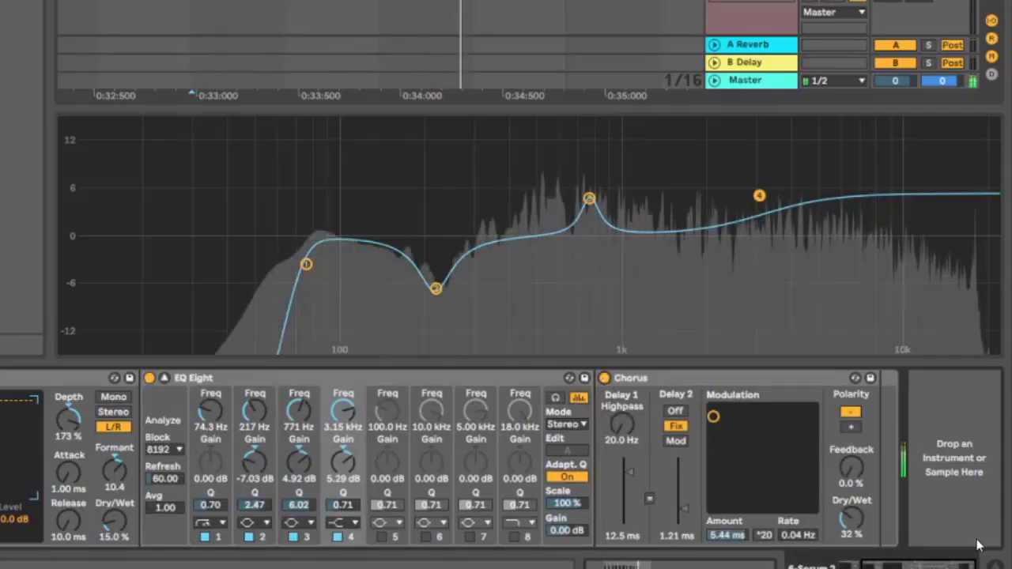